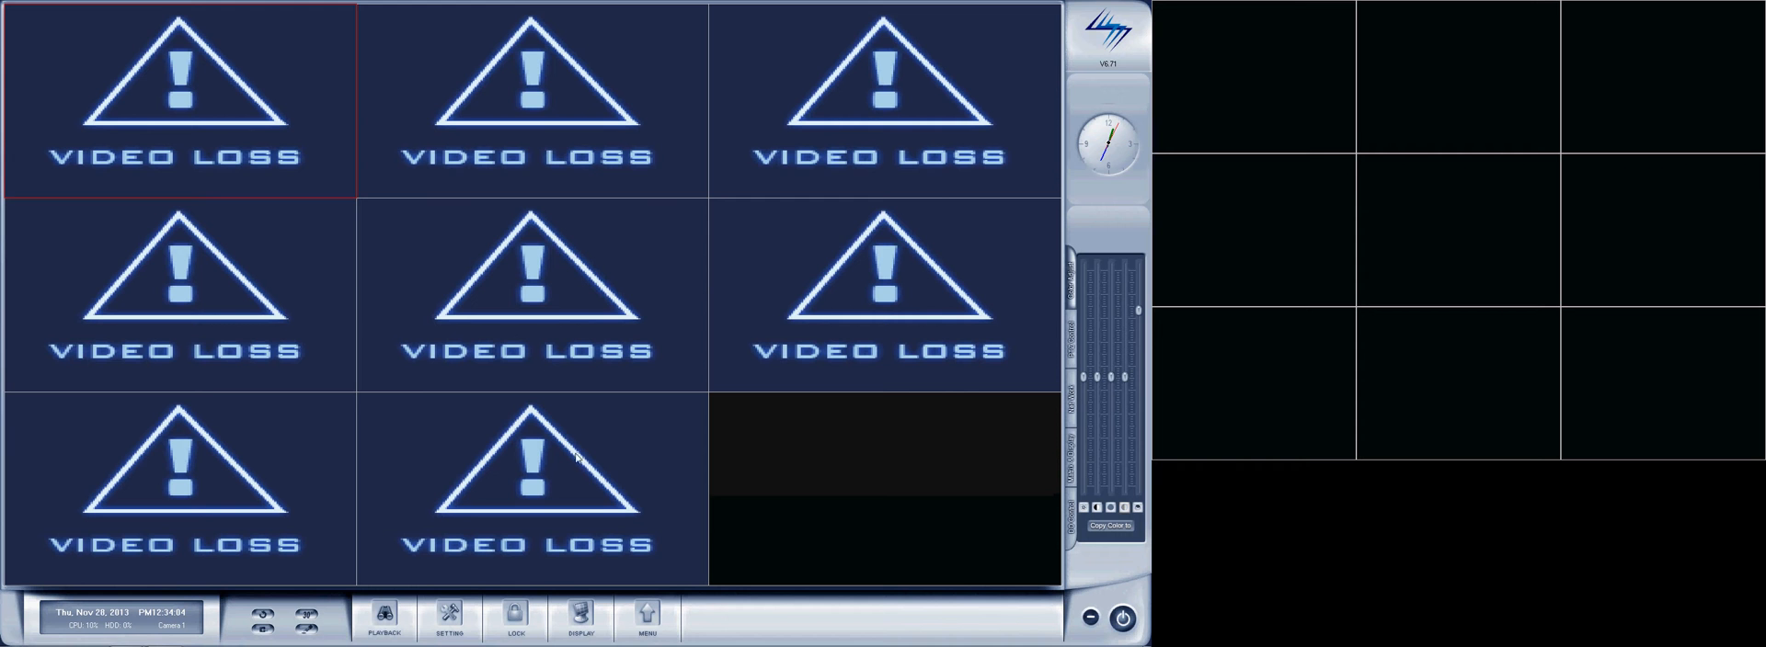
Examine the eight analog camera channels in the live view grid.
left_click(570, 140)
left_click(848, 134)
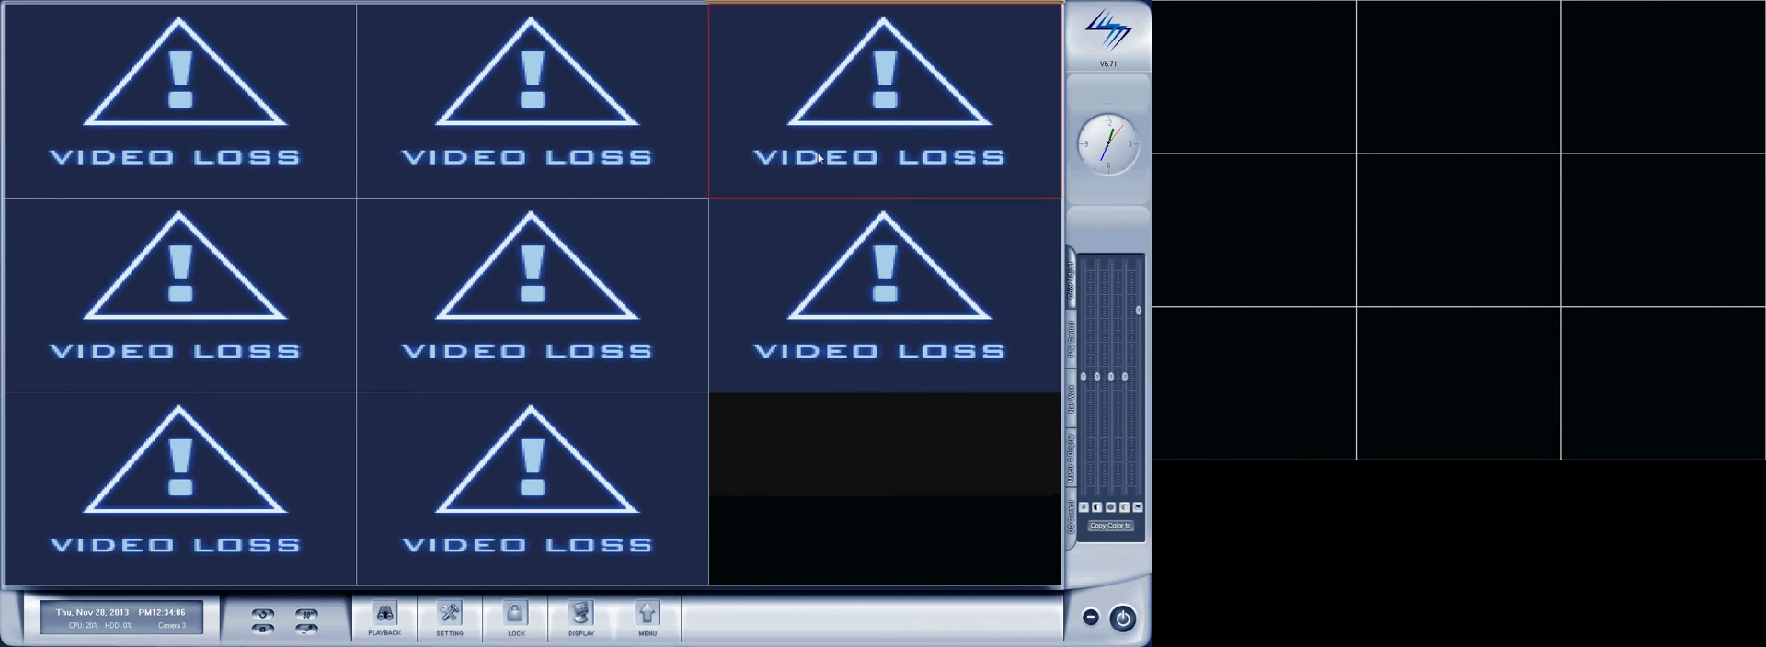
left_click(201, 125)
left_click(461, 167)
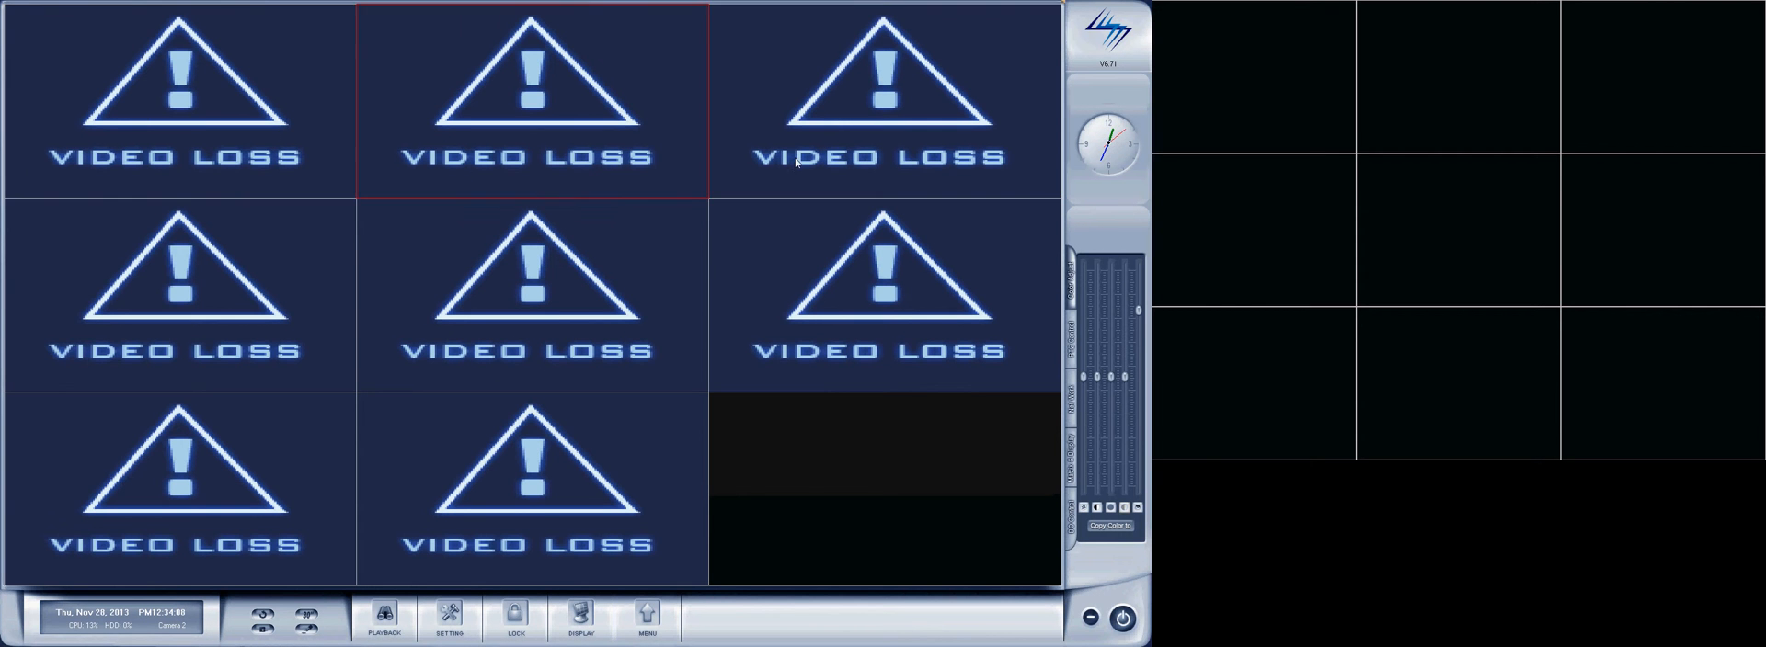
left_click(863, 155)
left_click(260, 308)
left_click(676, 332)
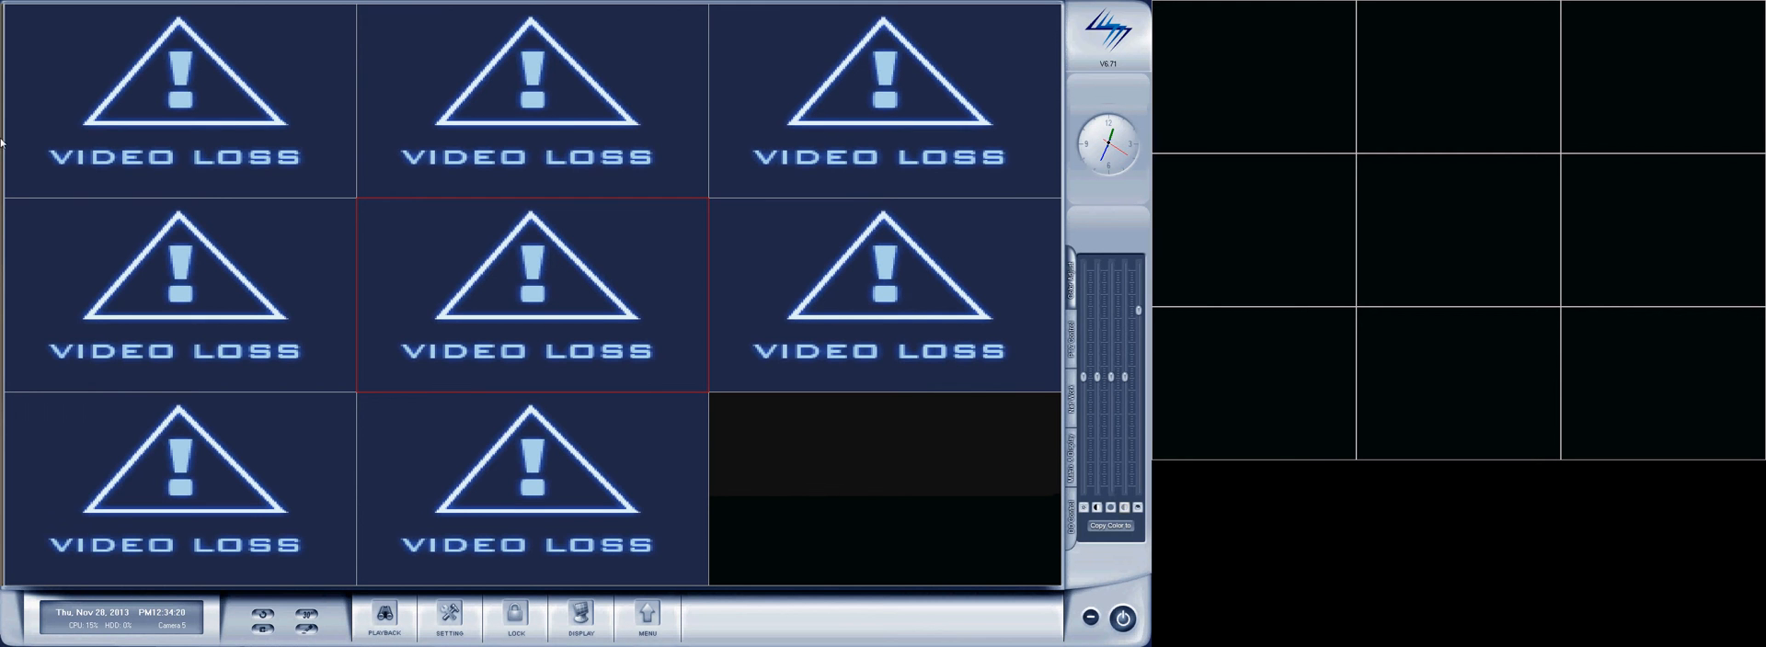
left_click(311, 133)
left_click(551, 152)
left_click(869, 171)
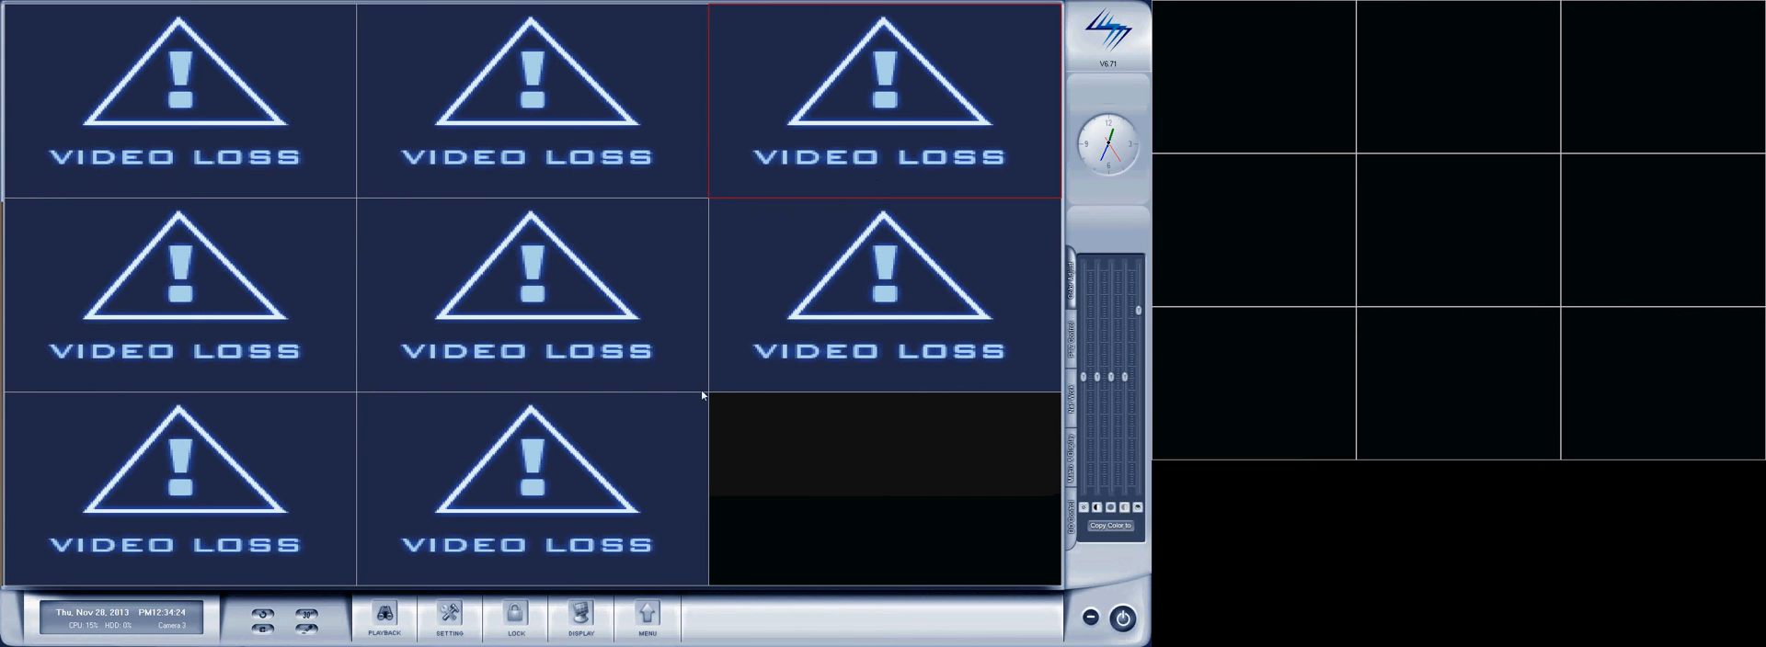
left_click(202, 123)
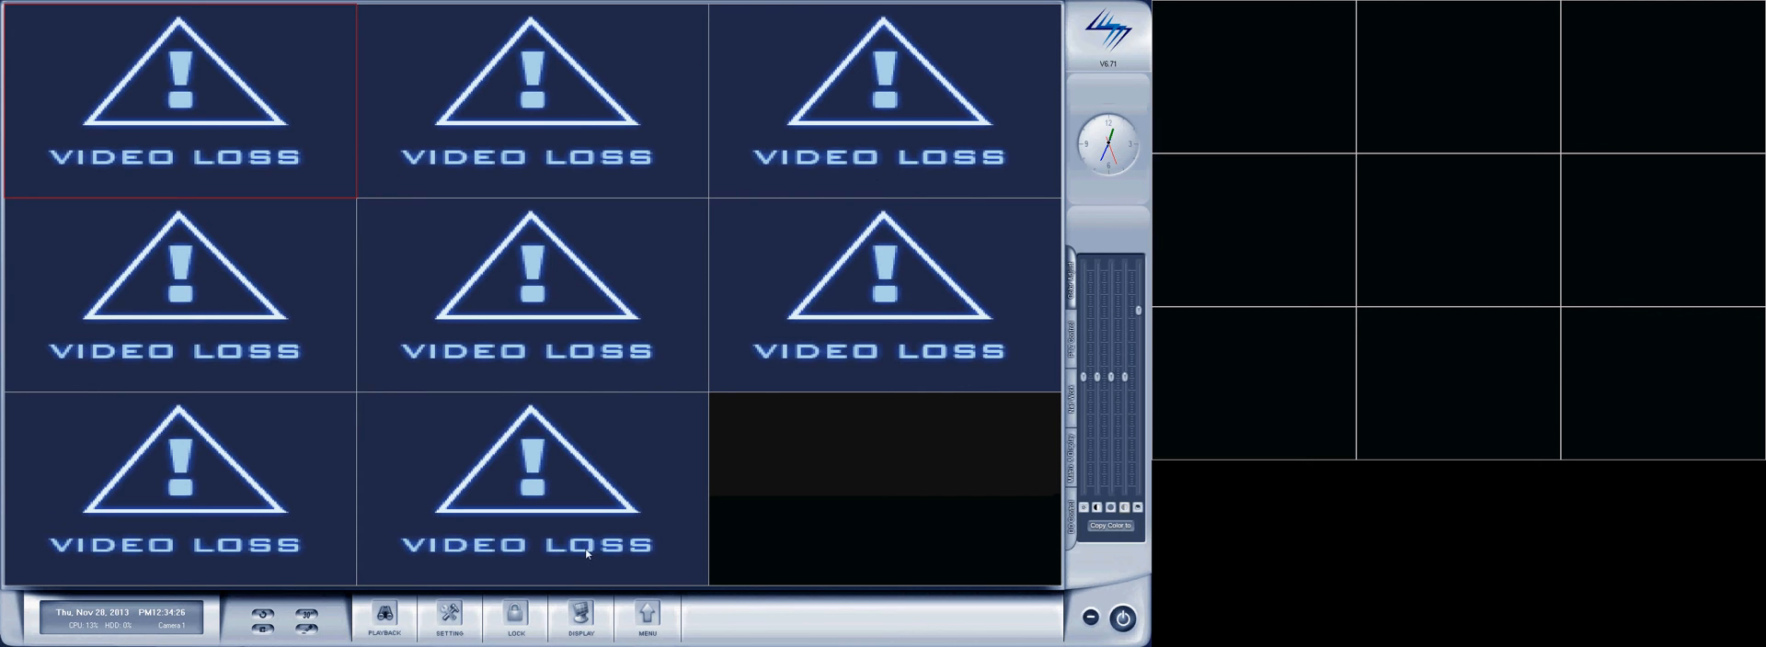
Search the local network for DH series IP cameras and add the 192.168.1.207 camera to the DVR.
left_click(646, 616)
left_click(667, 423)
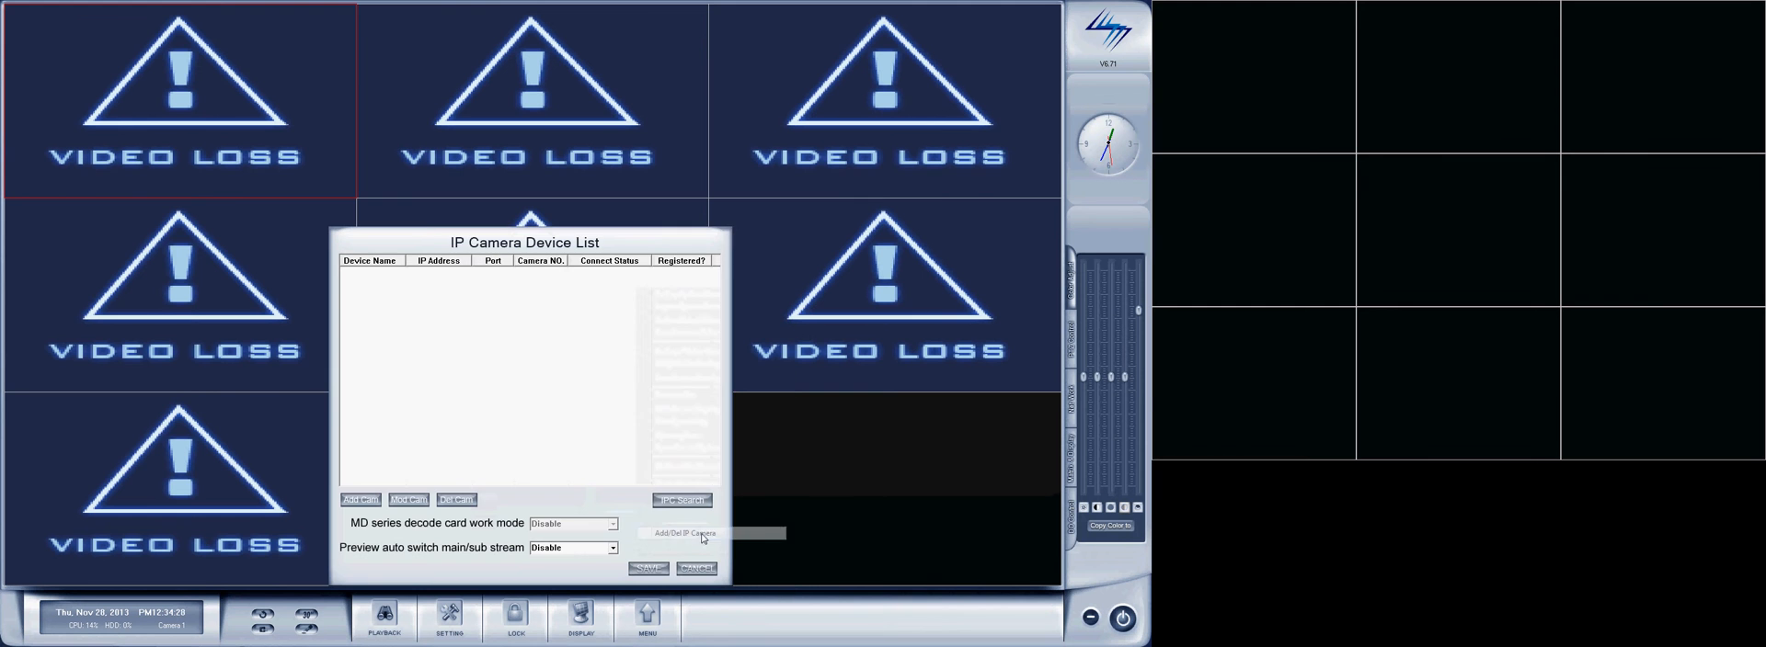
left_click(682, 500)
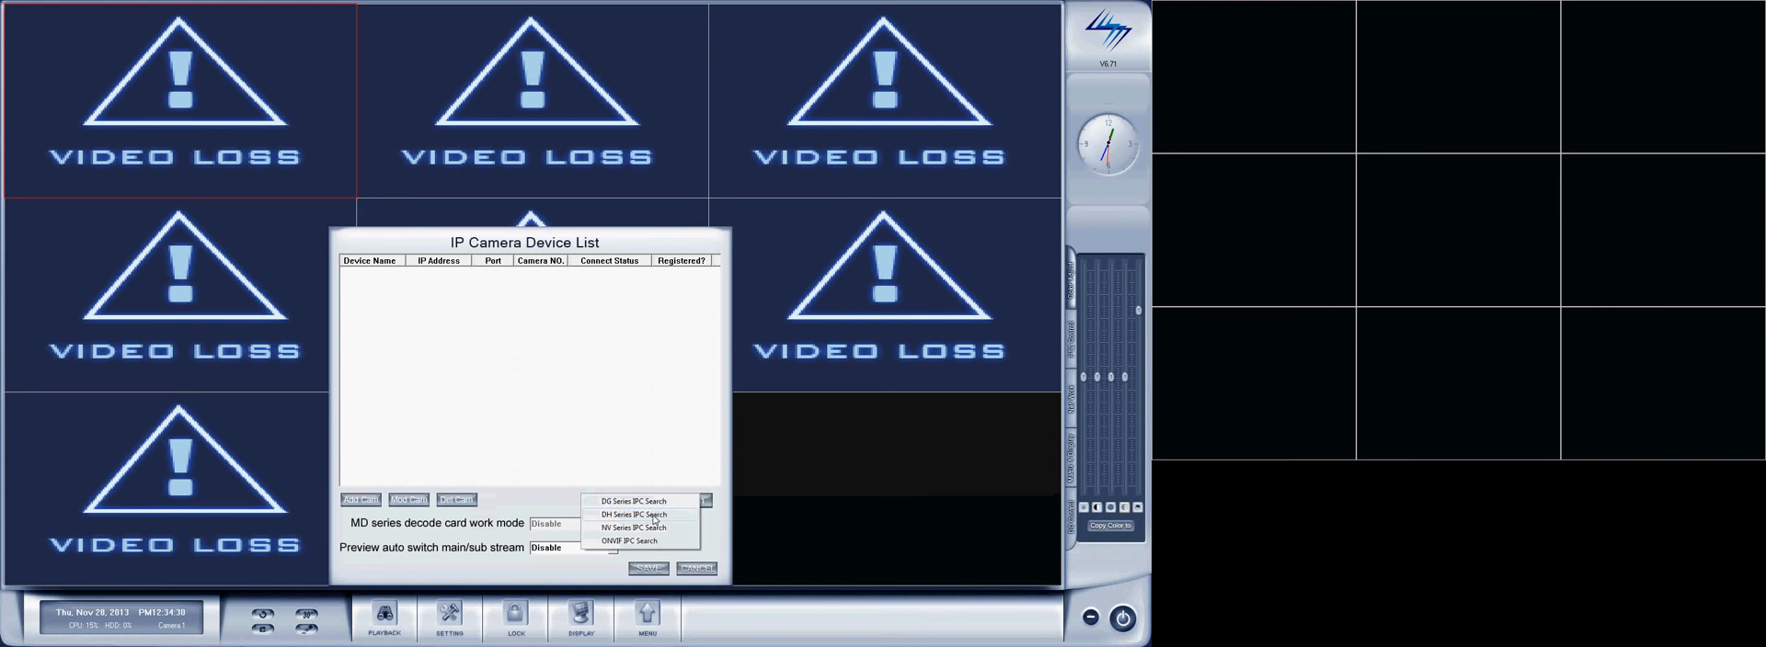
left_click(654, 517)
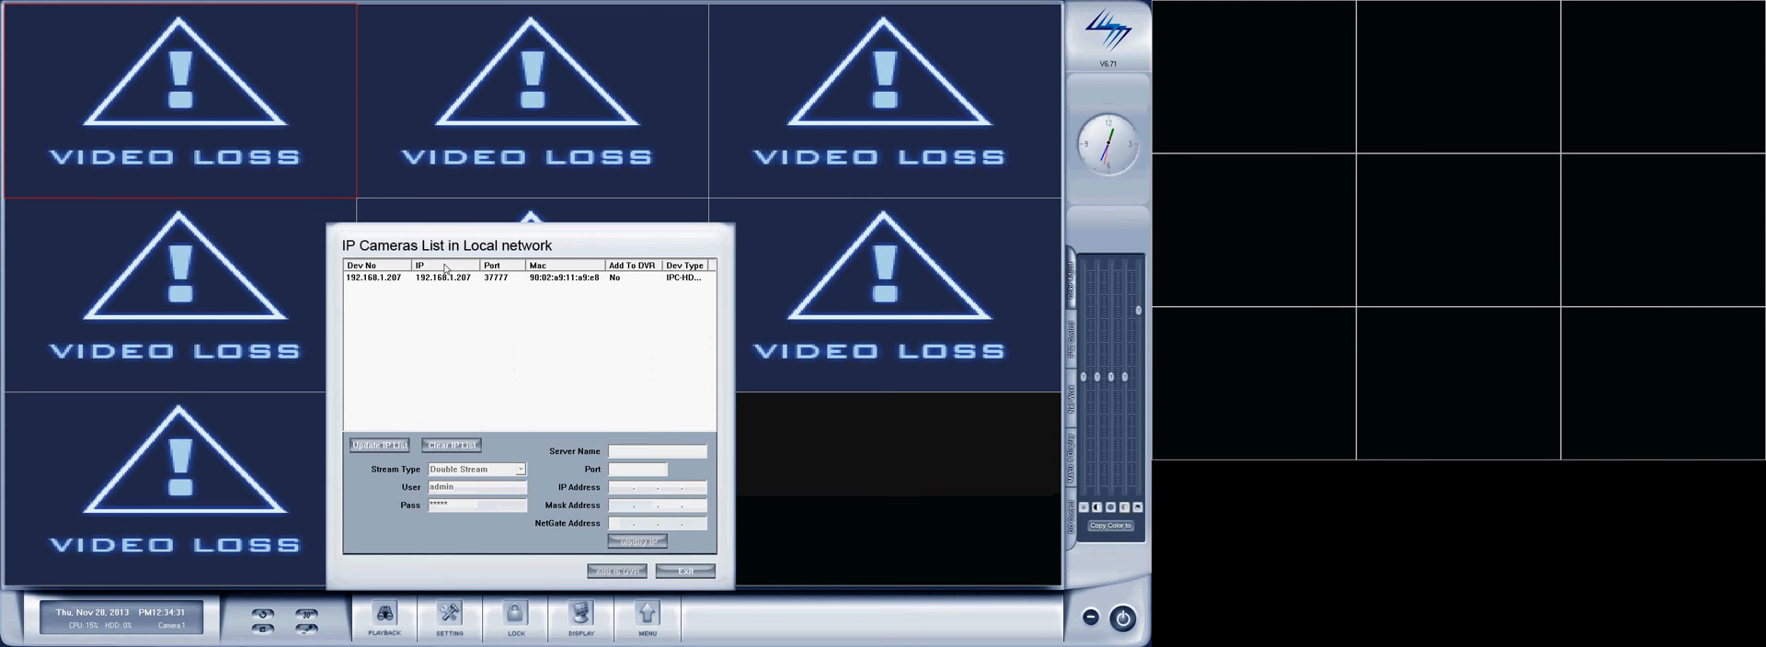
left_click(564, 278)
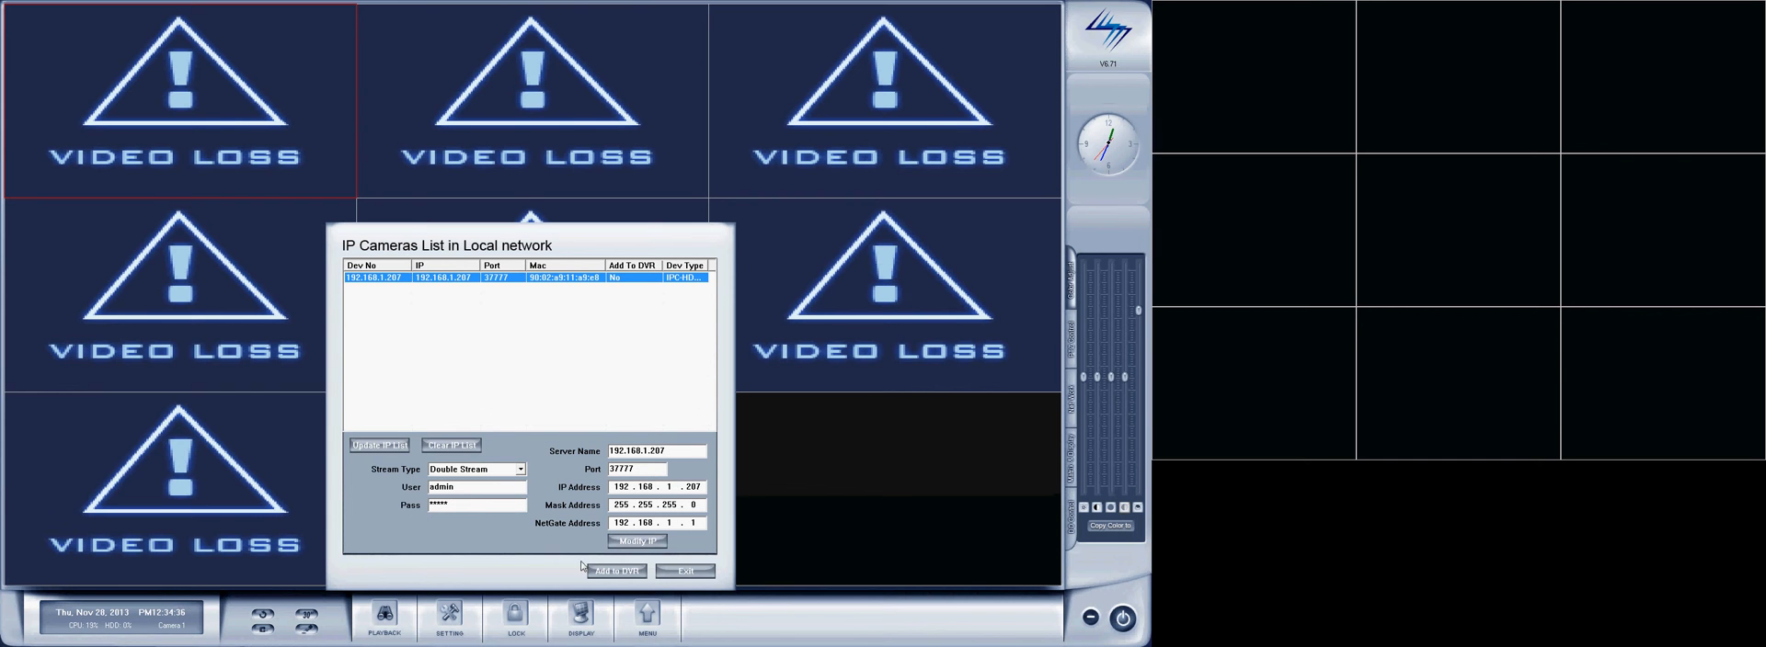
left_click(609, 572)
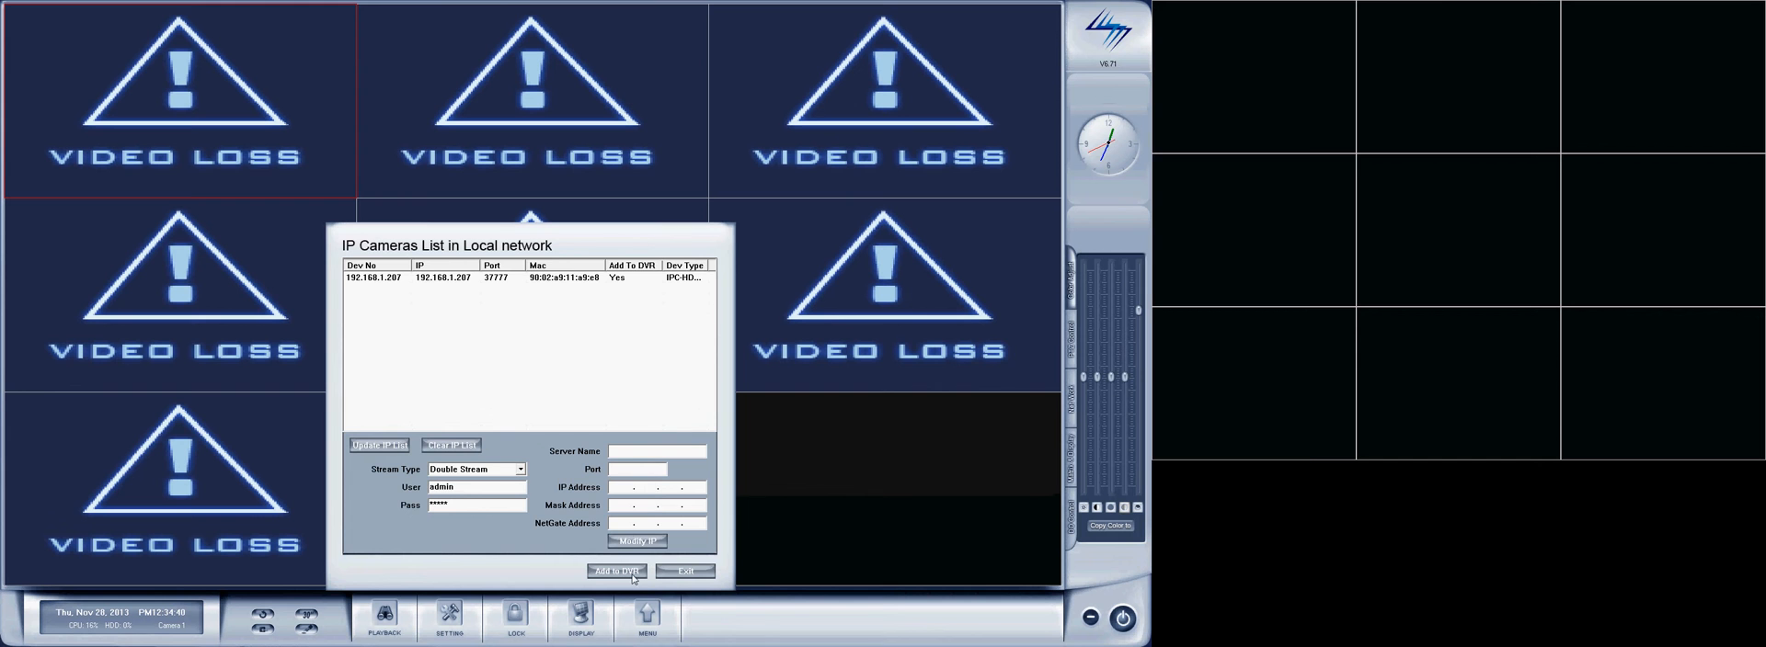
left_click(676, 570)
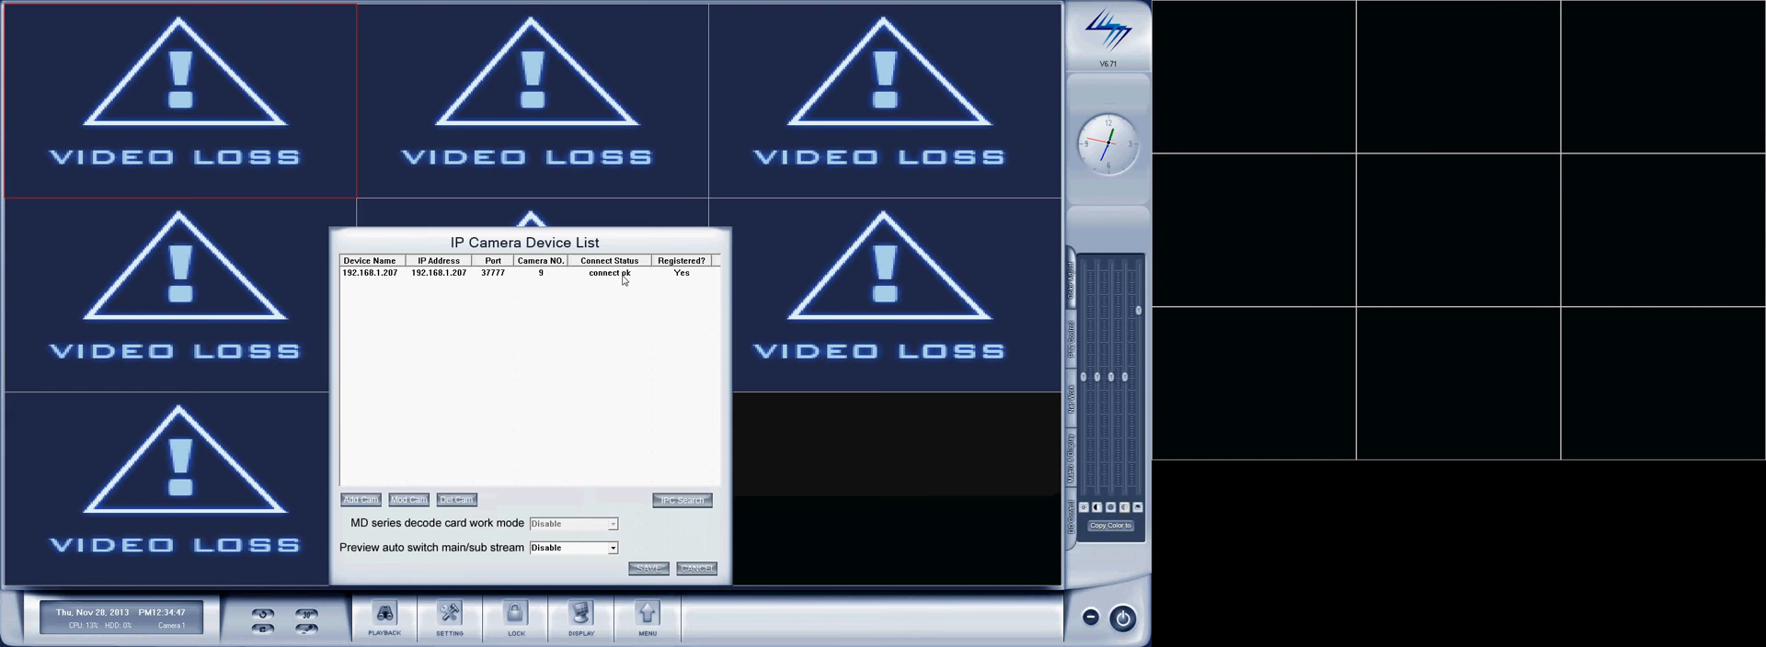
left_click(660, 570)
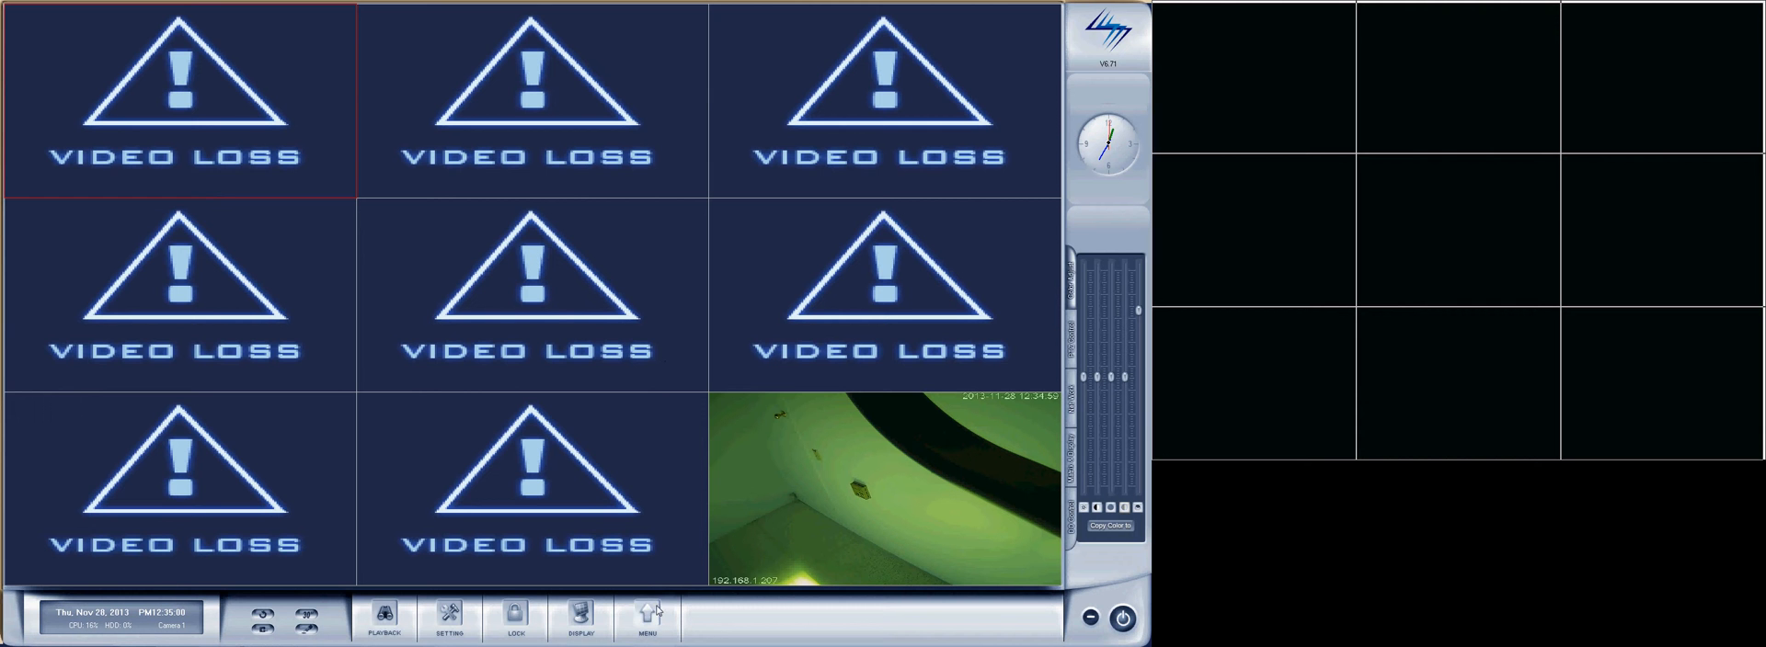
Switch the live display to 4 View, 1 View and back to 9 View.
left_click(581, 621)
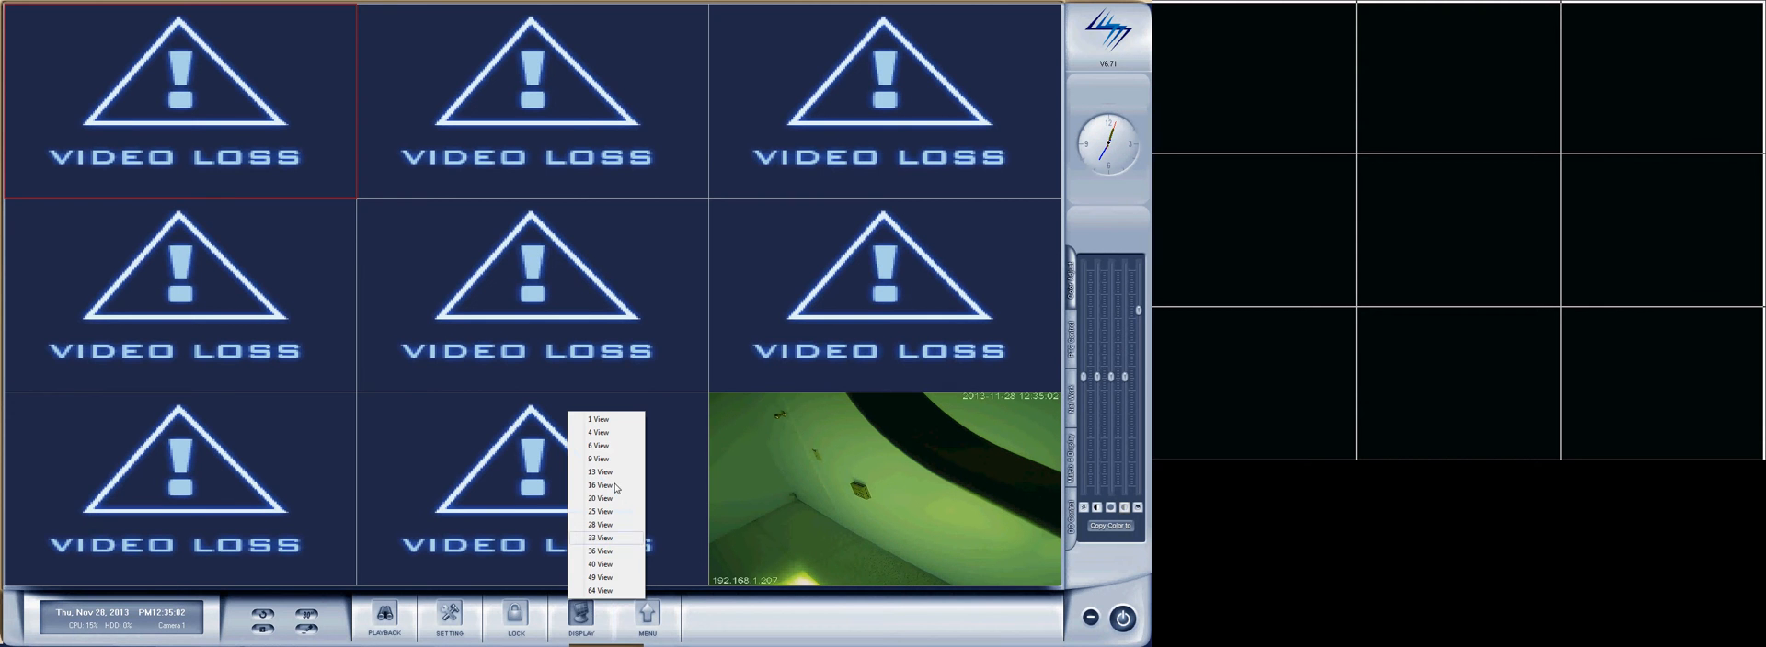
left_click(604, 433)
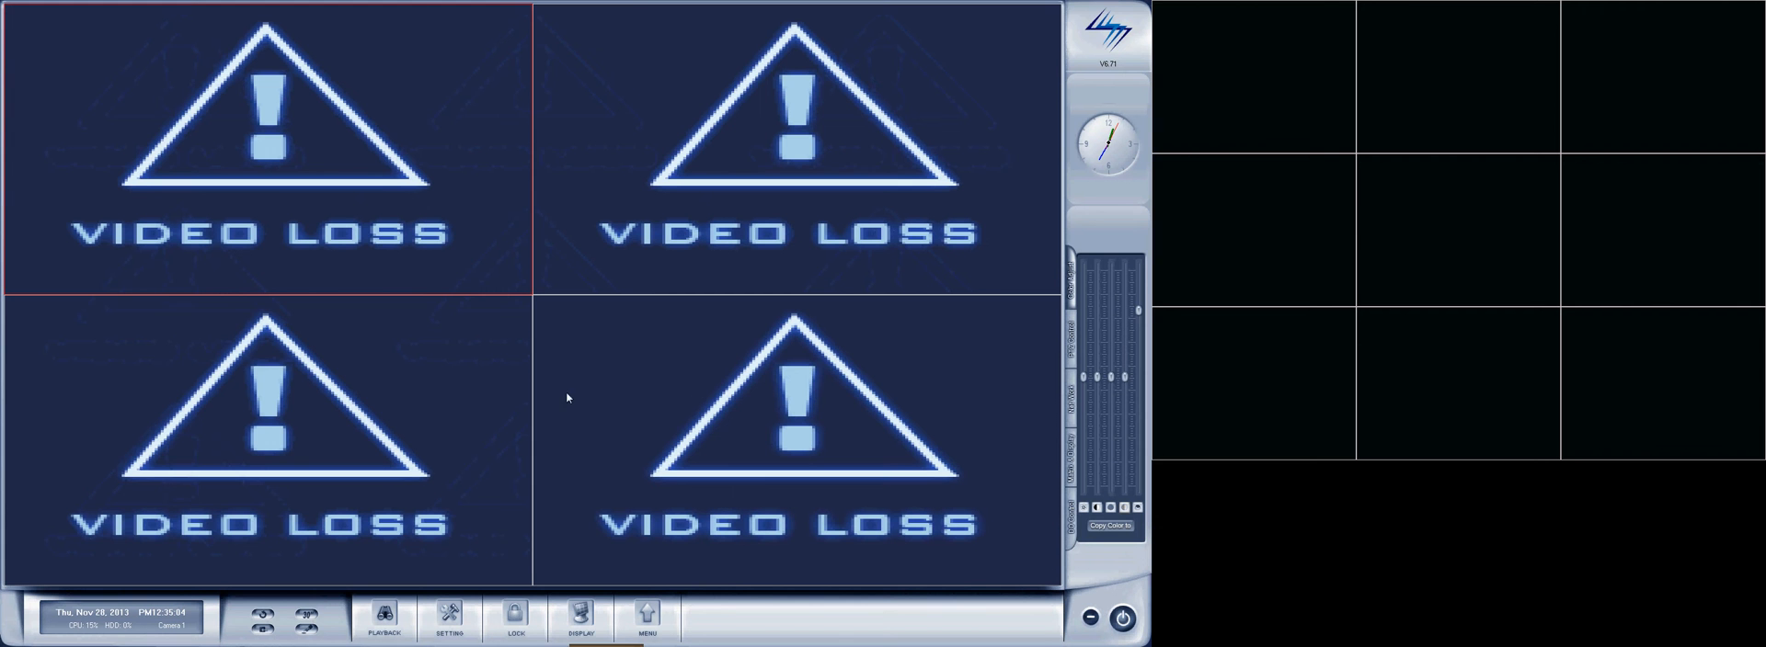
left_click(581, 618)
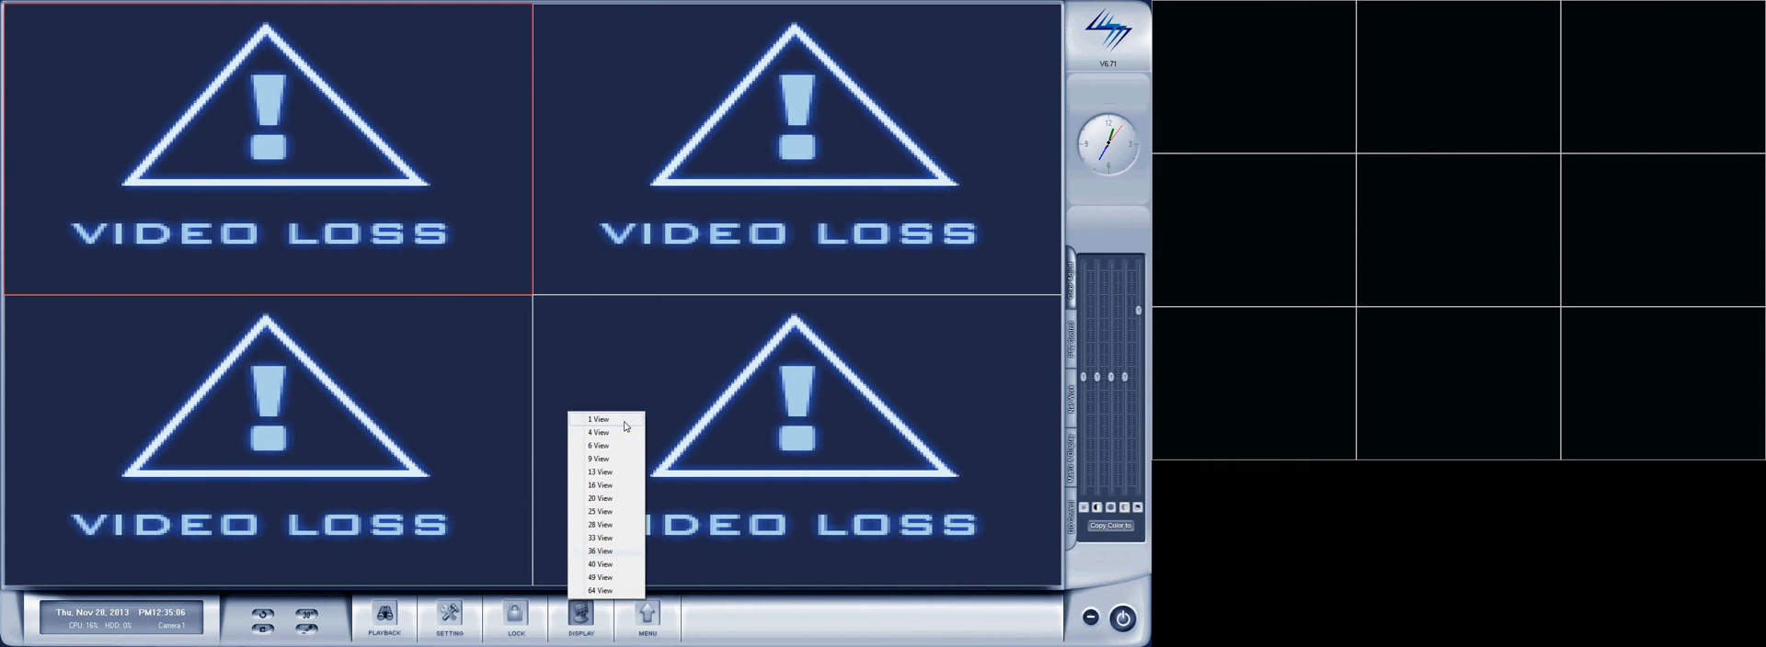
left_click(625, 426)
left_click(588, 625)
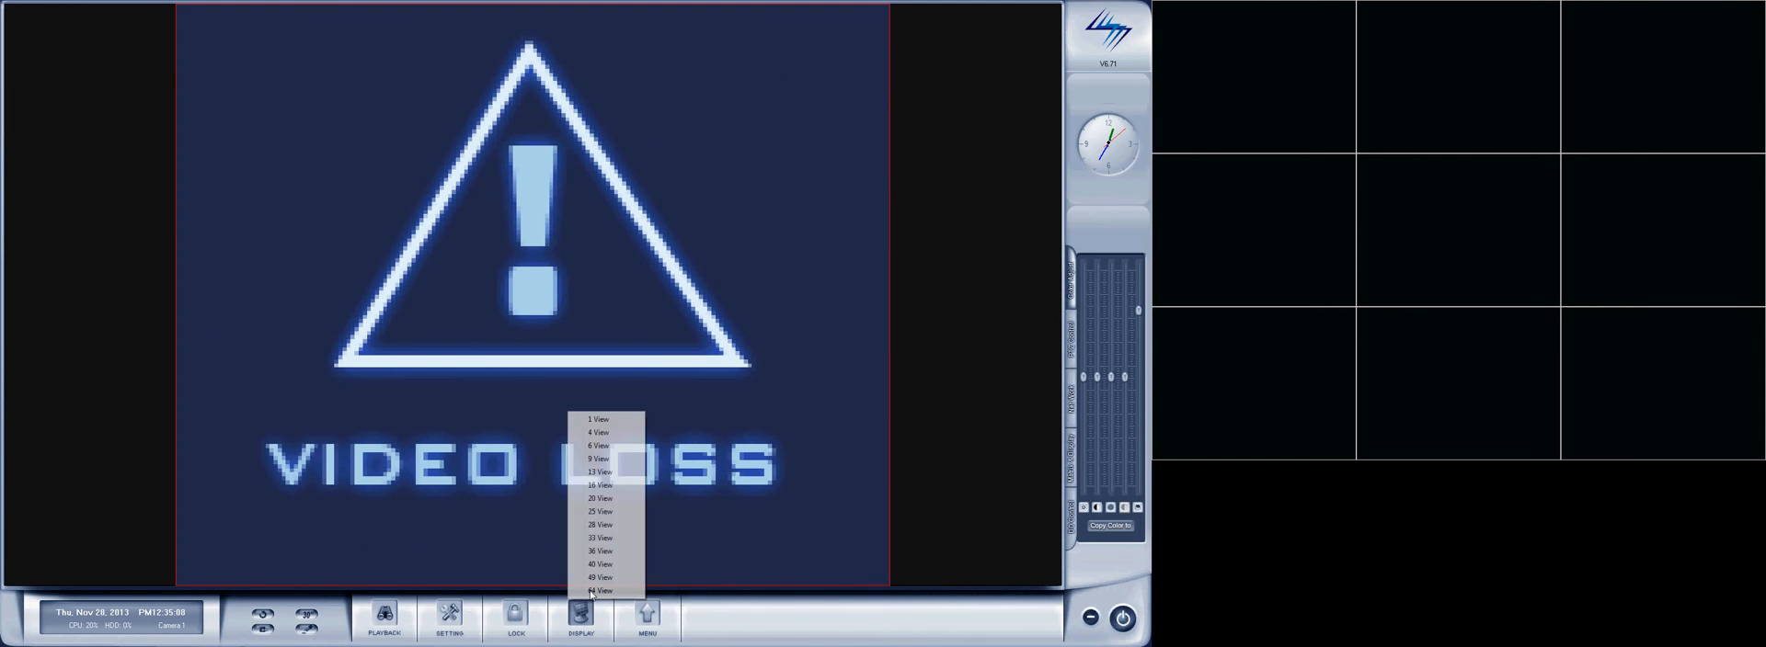
left_click(598, 470)
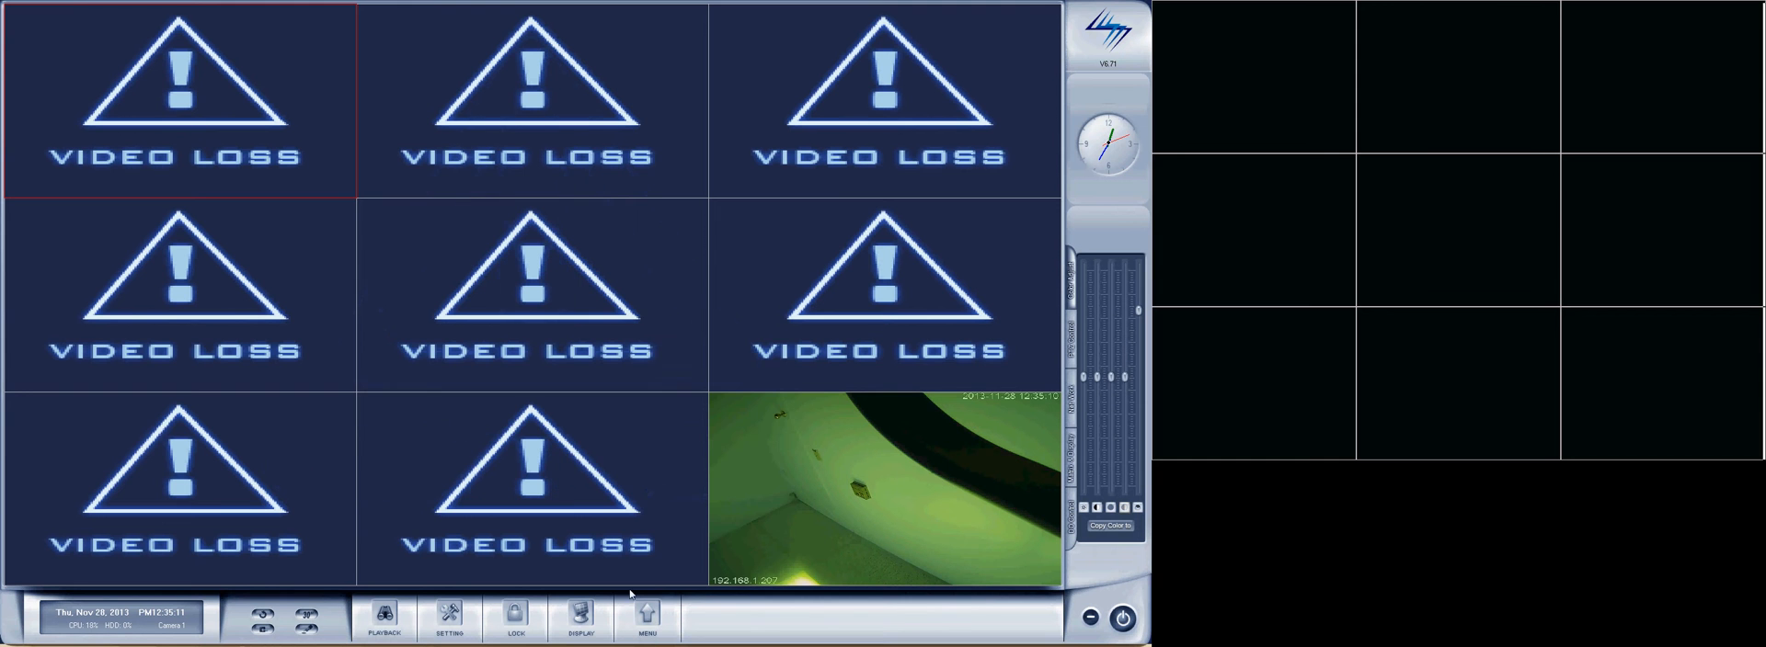
Delete the 192.168.1.207 camera from the IP Camera Device List and close the list.
left_click(655, 617)
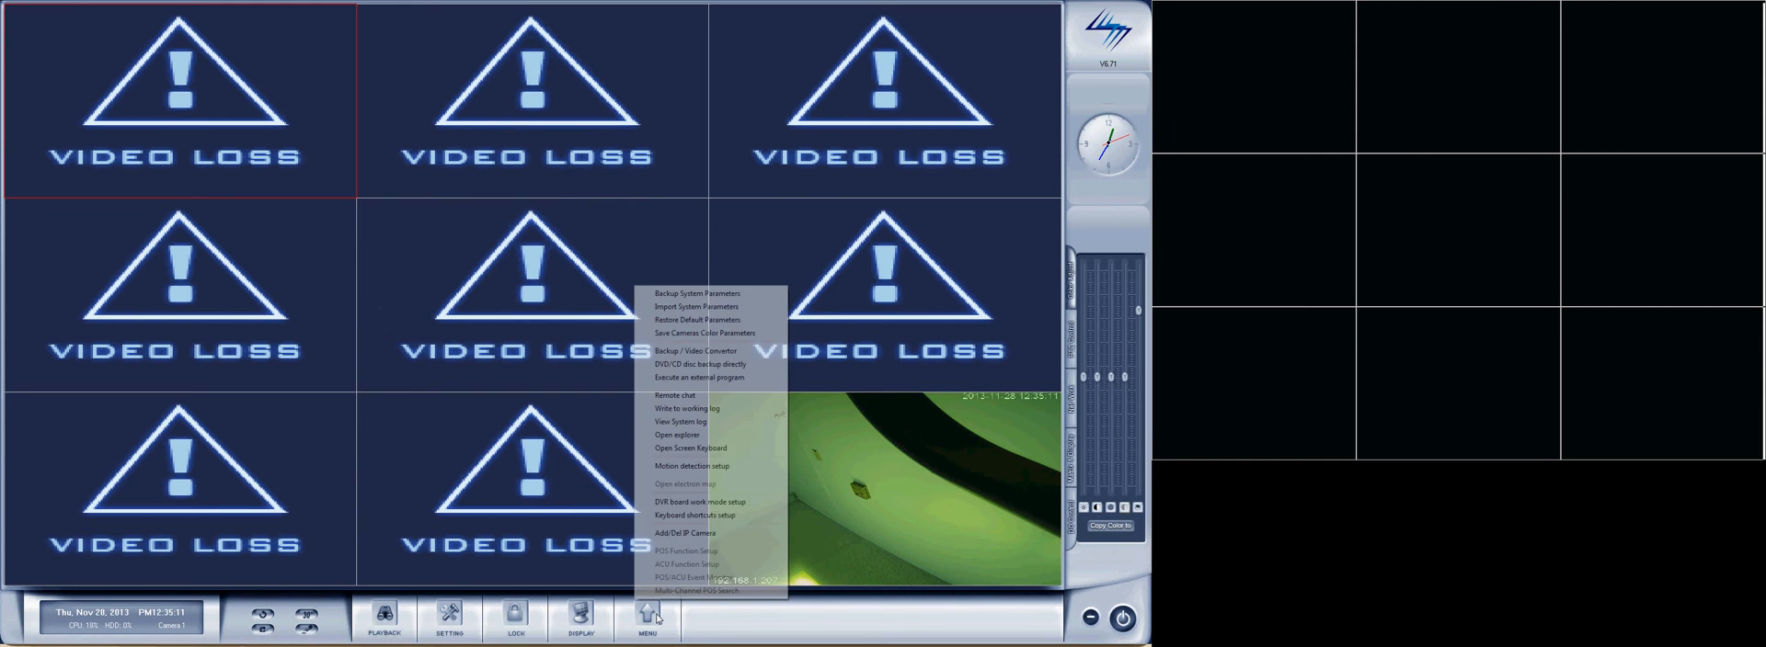
left_click(685, 533)
left_click(642, 276)
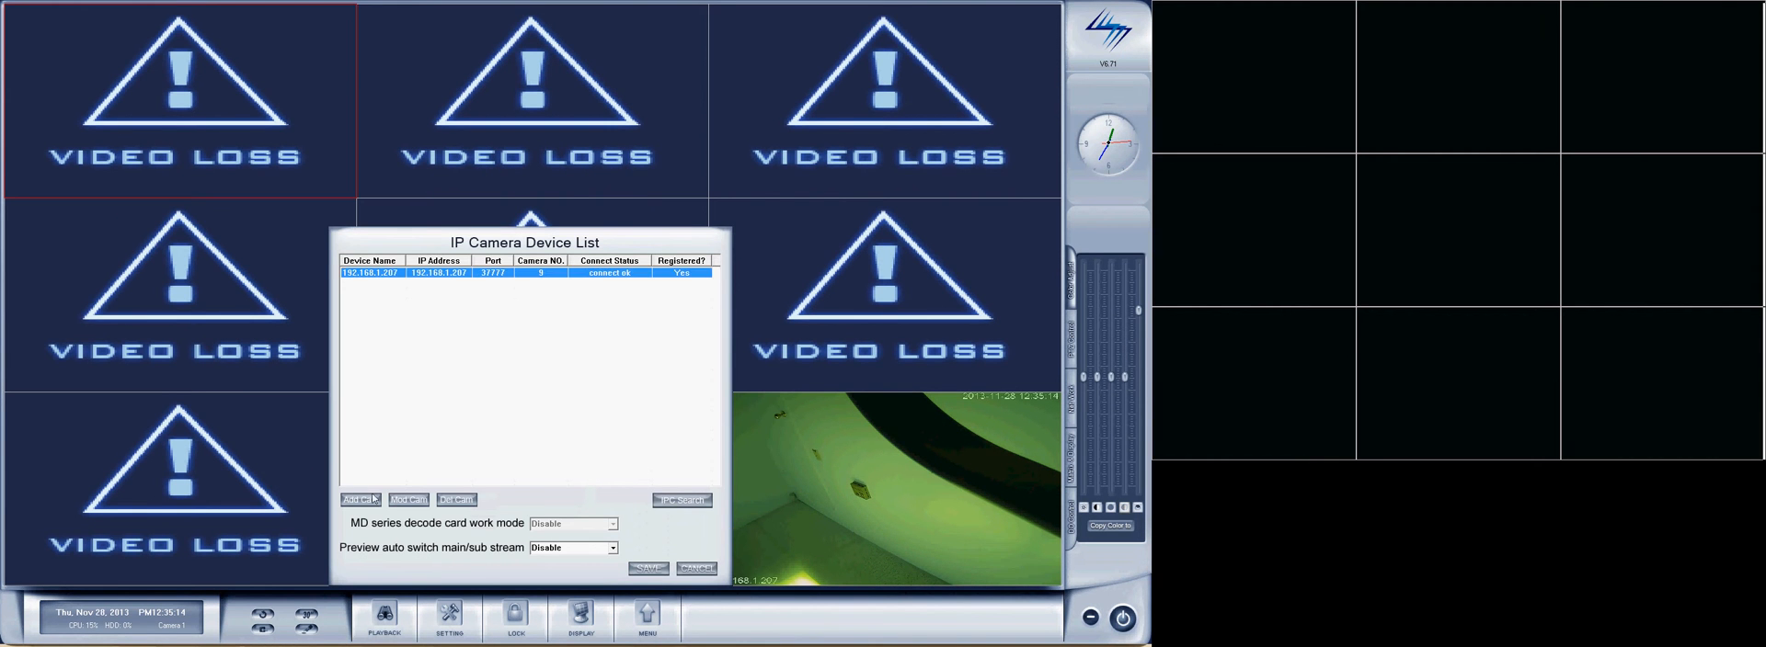
left_click(456, 499)
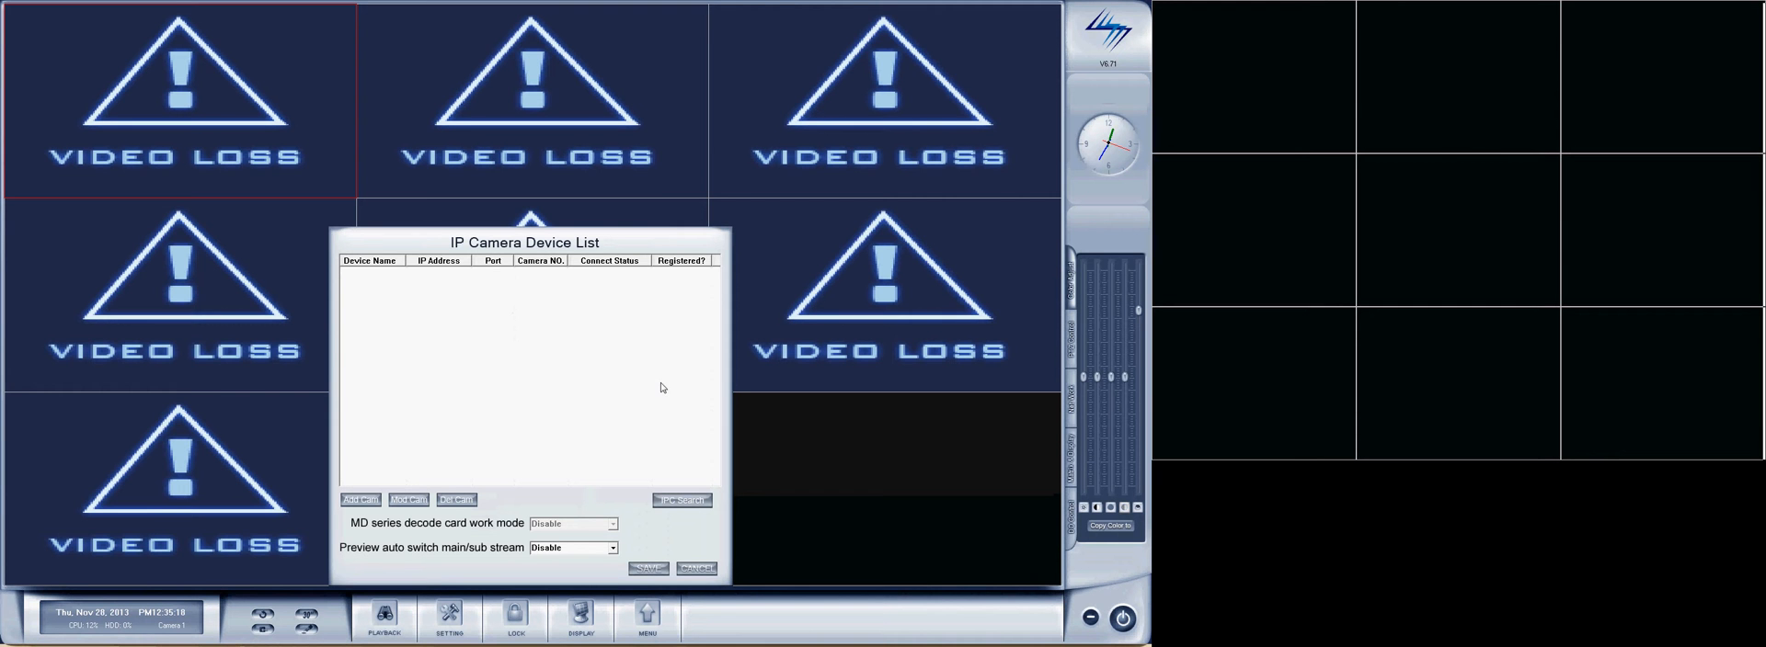
left_click(644, 568)
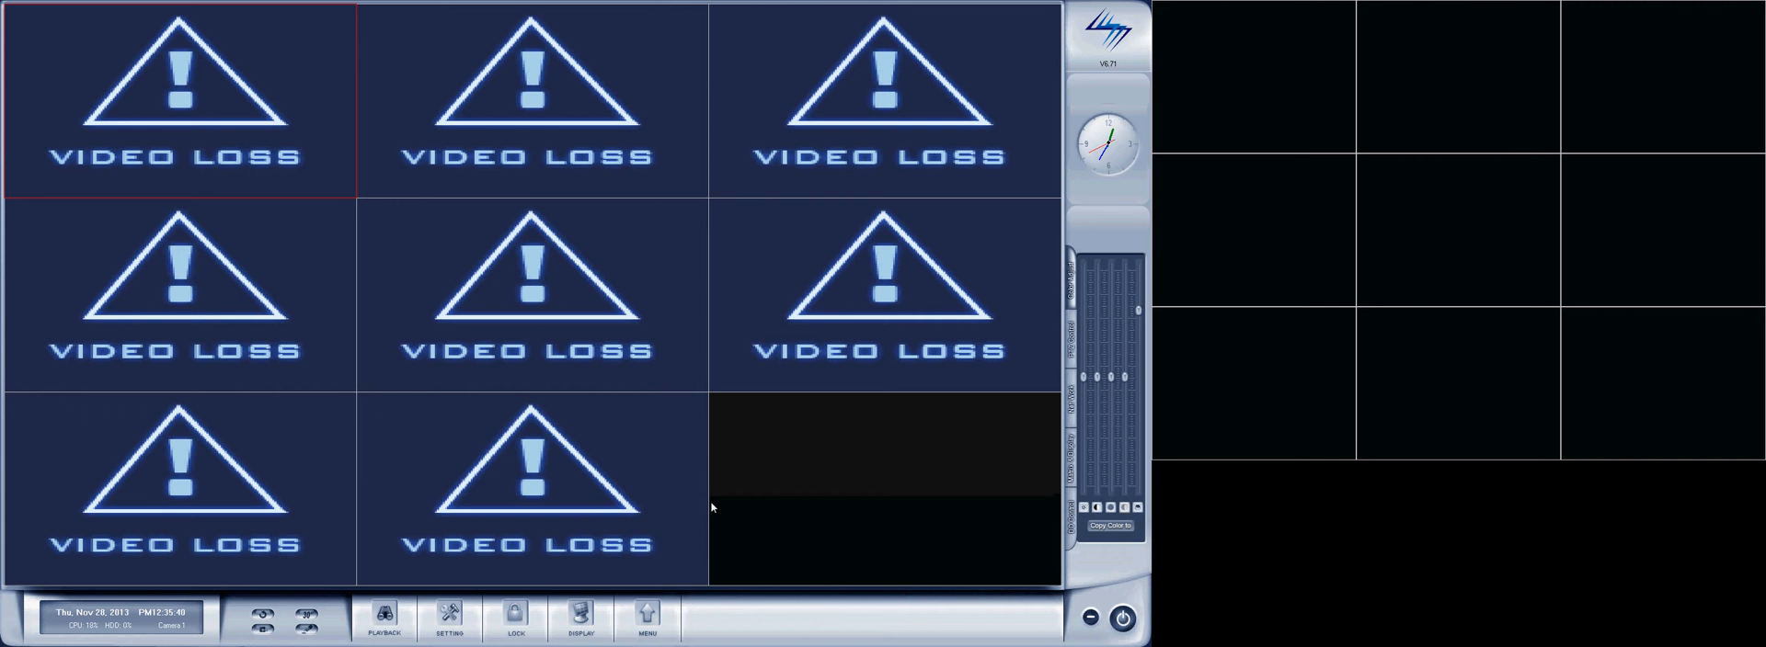
Set Camera04 to Disable in the camera setup and save the changed parameters.
left_click(450, 614)
left_click(428, 556)
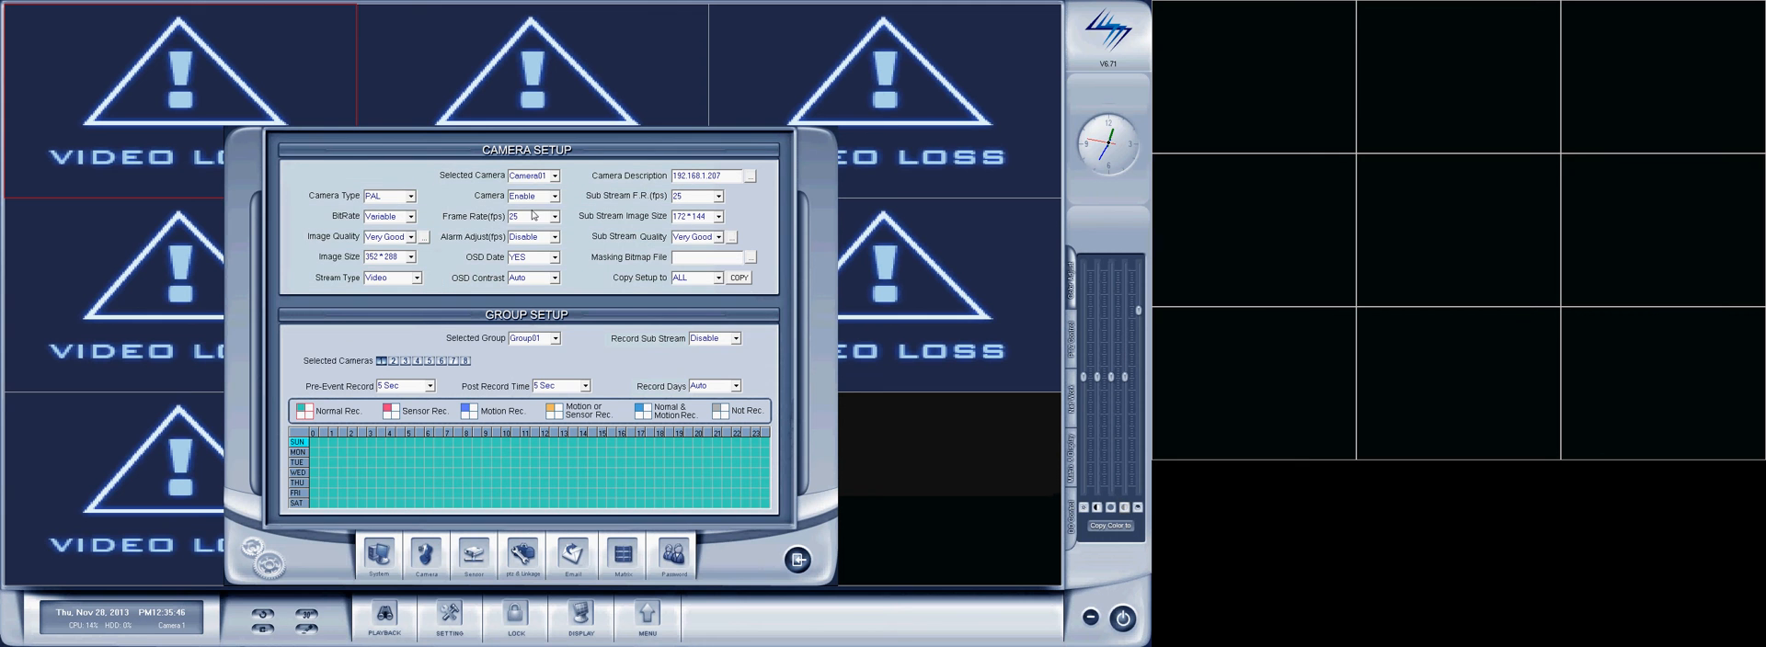
left_click(555, 179)
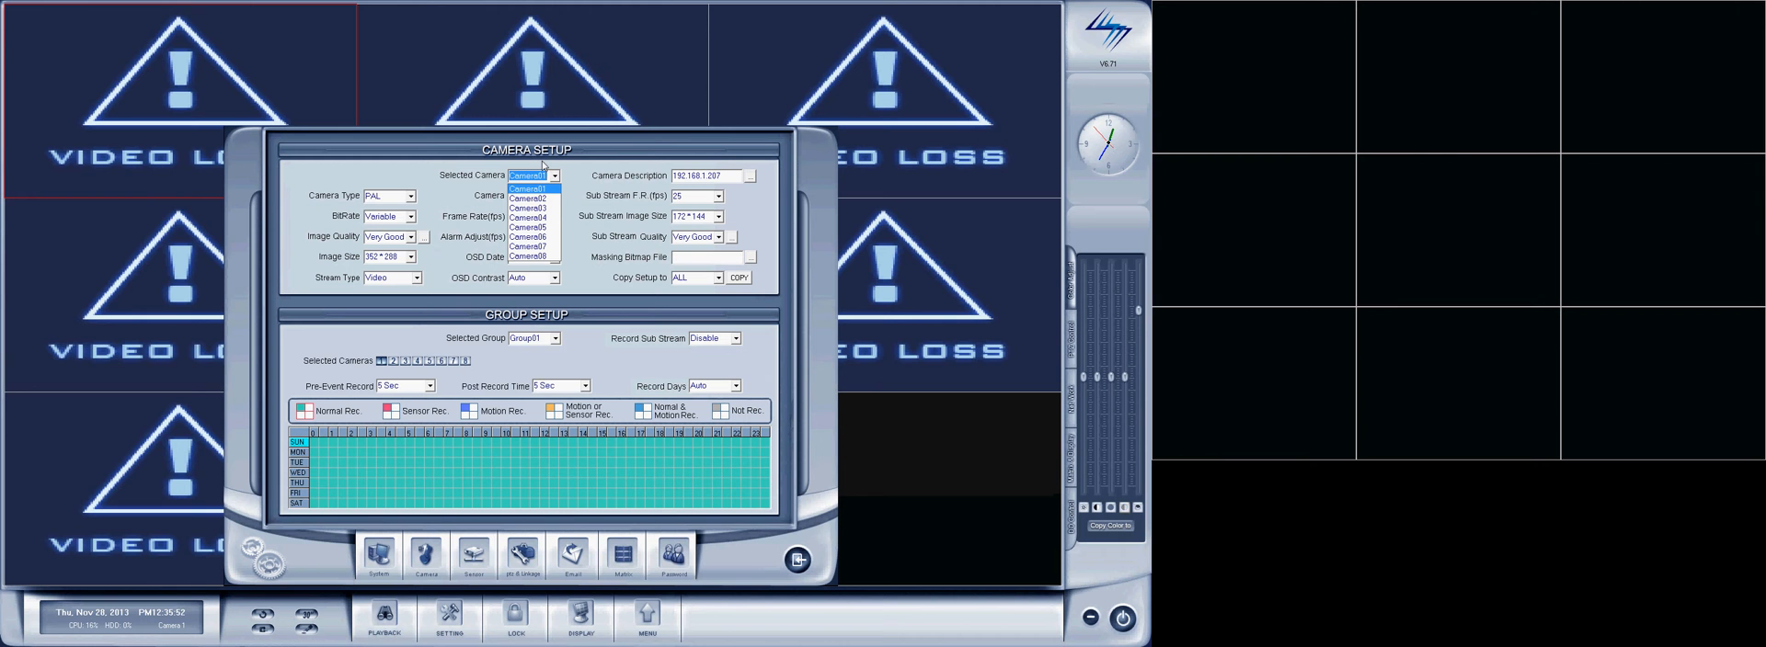
left_click(526, 218)
left_click(504, 197)
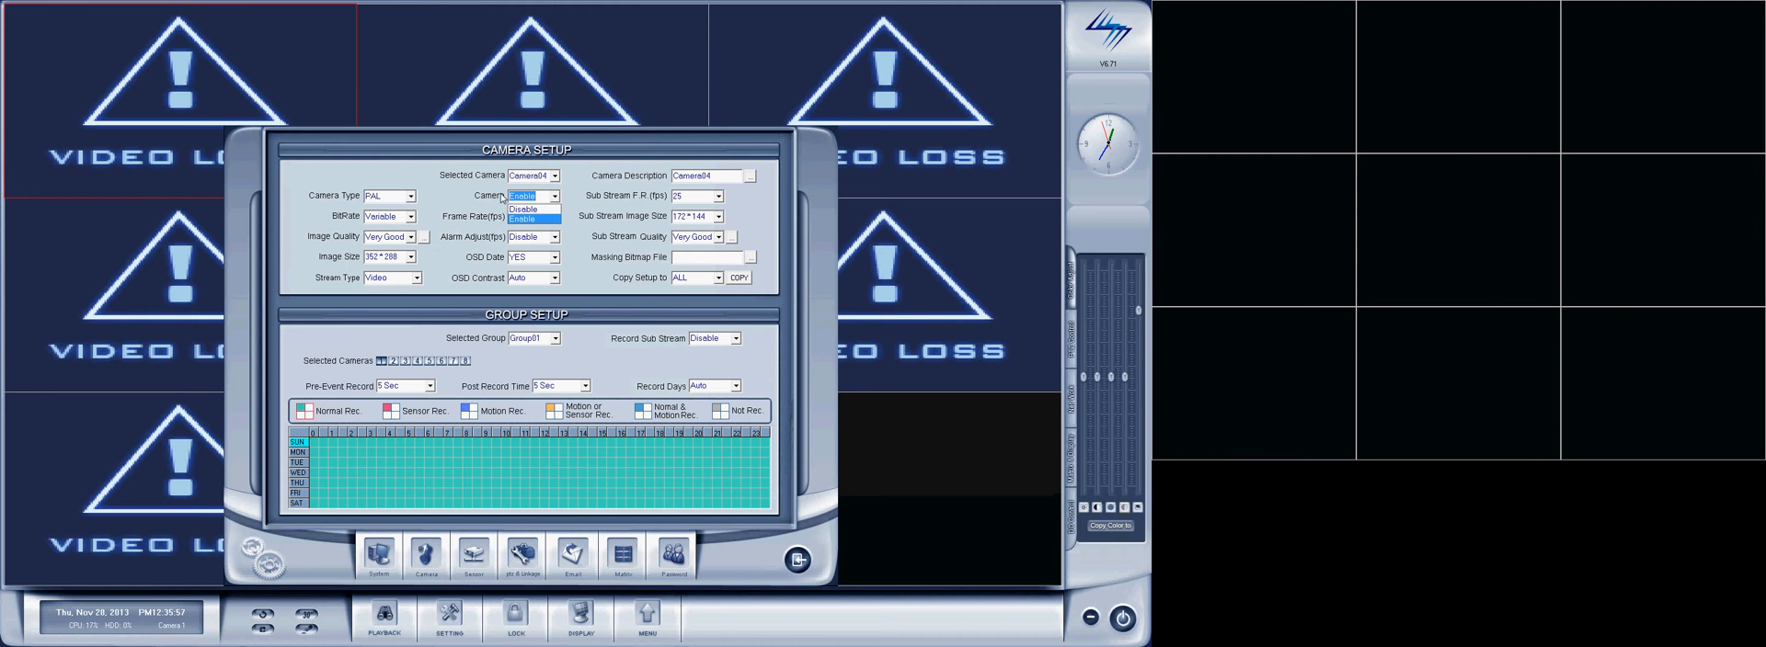
left_click(537, 211)
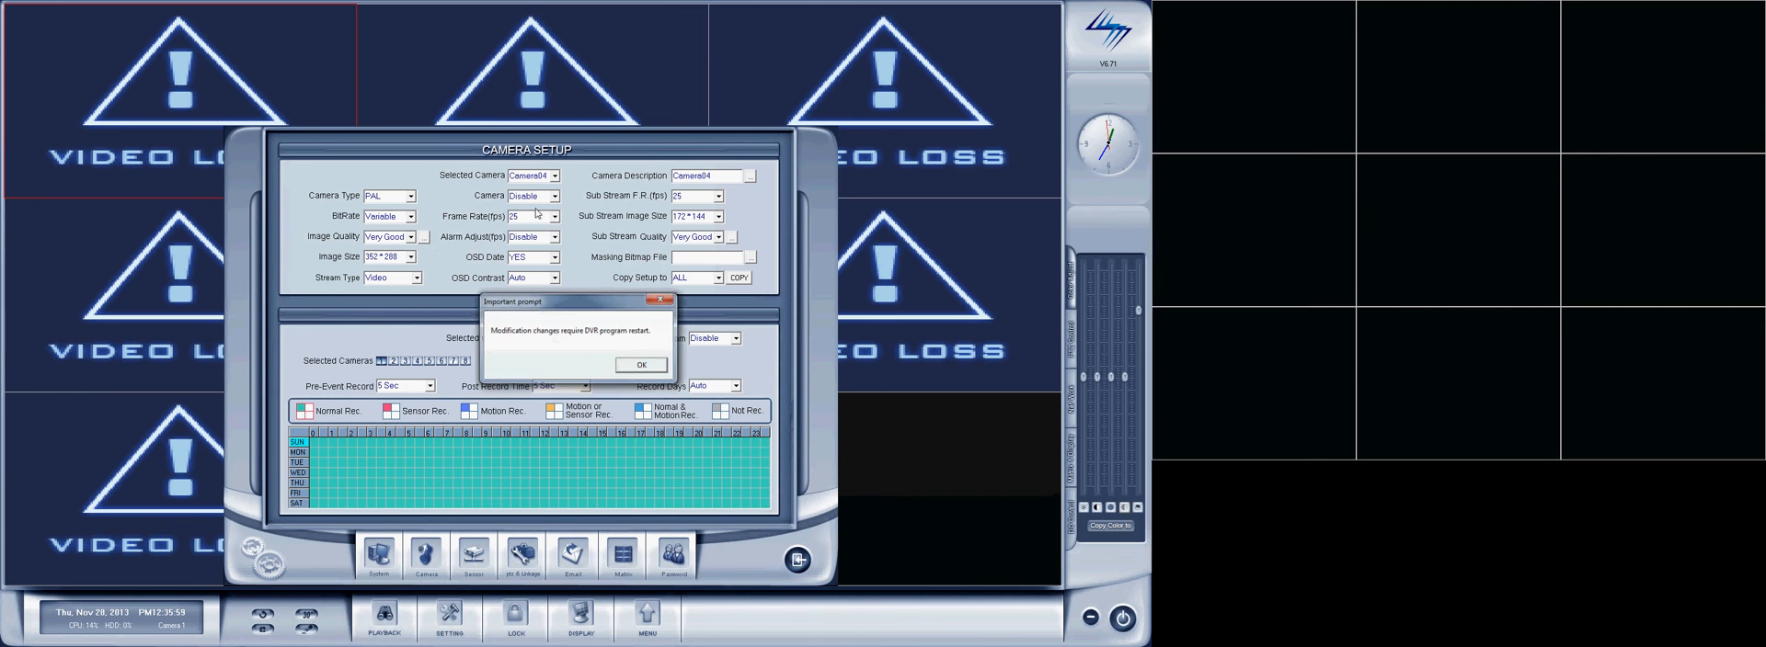
left_click(644, 370)
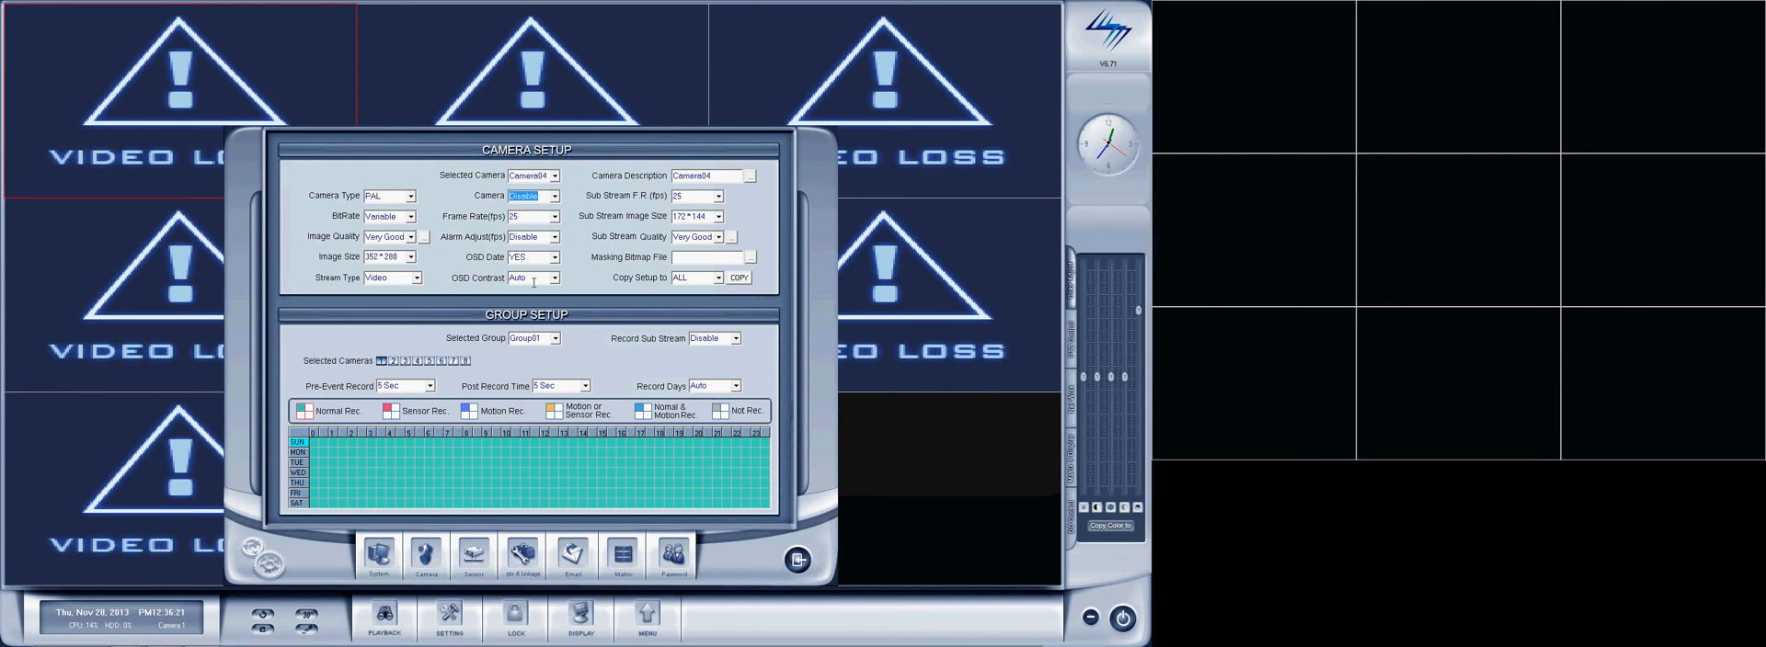
left_click(808, 560)
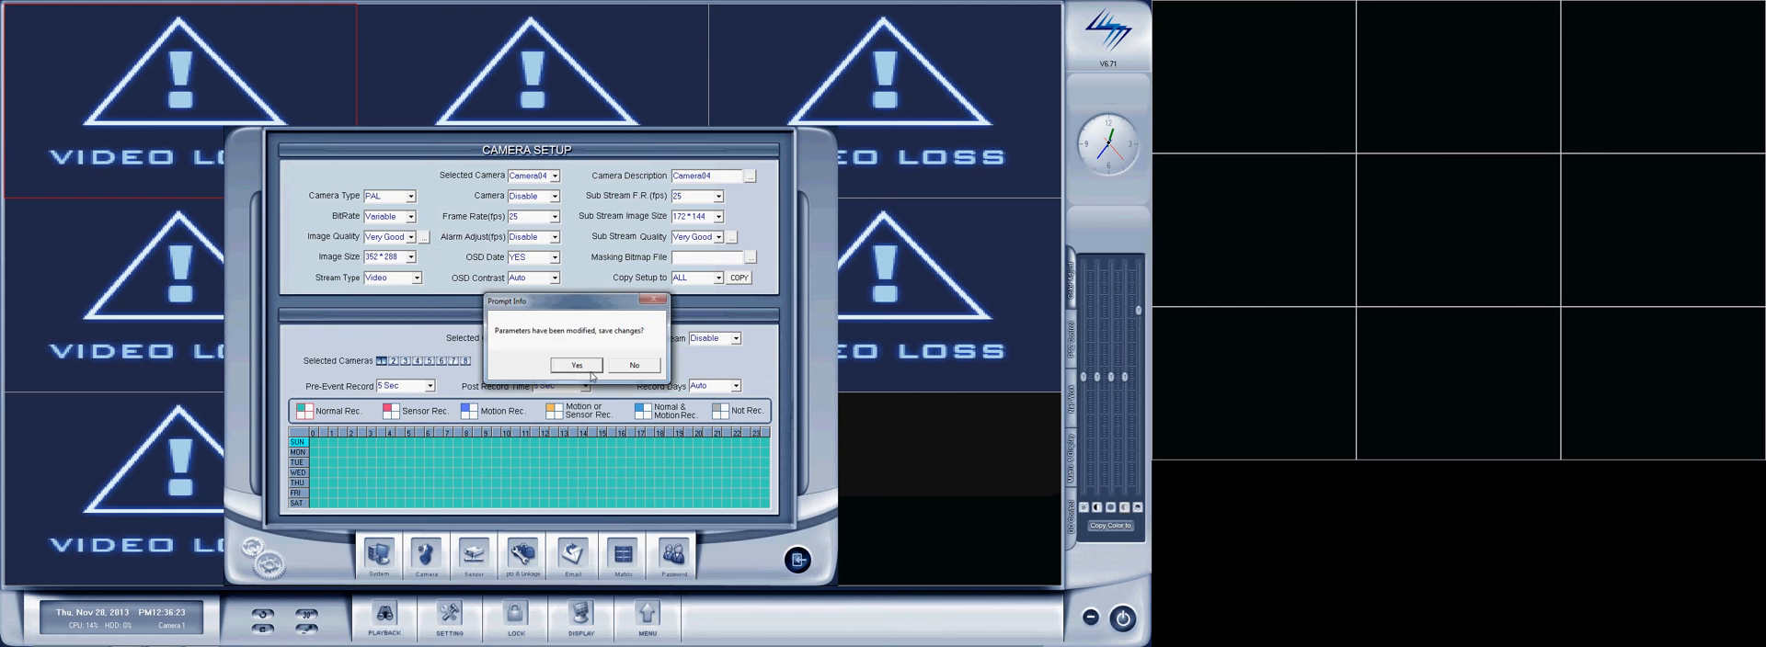
left_click(576, 366)
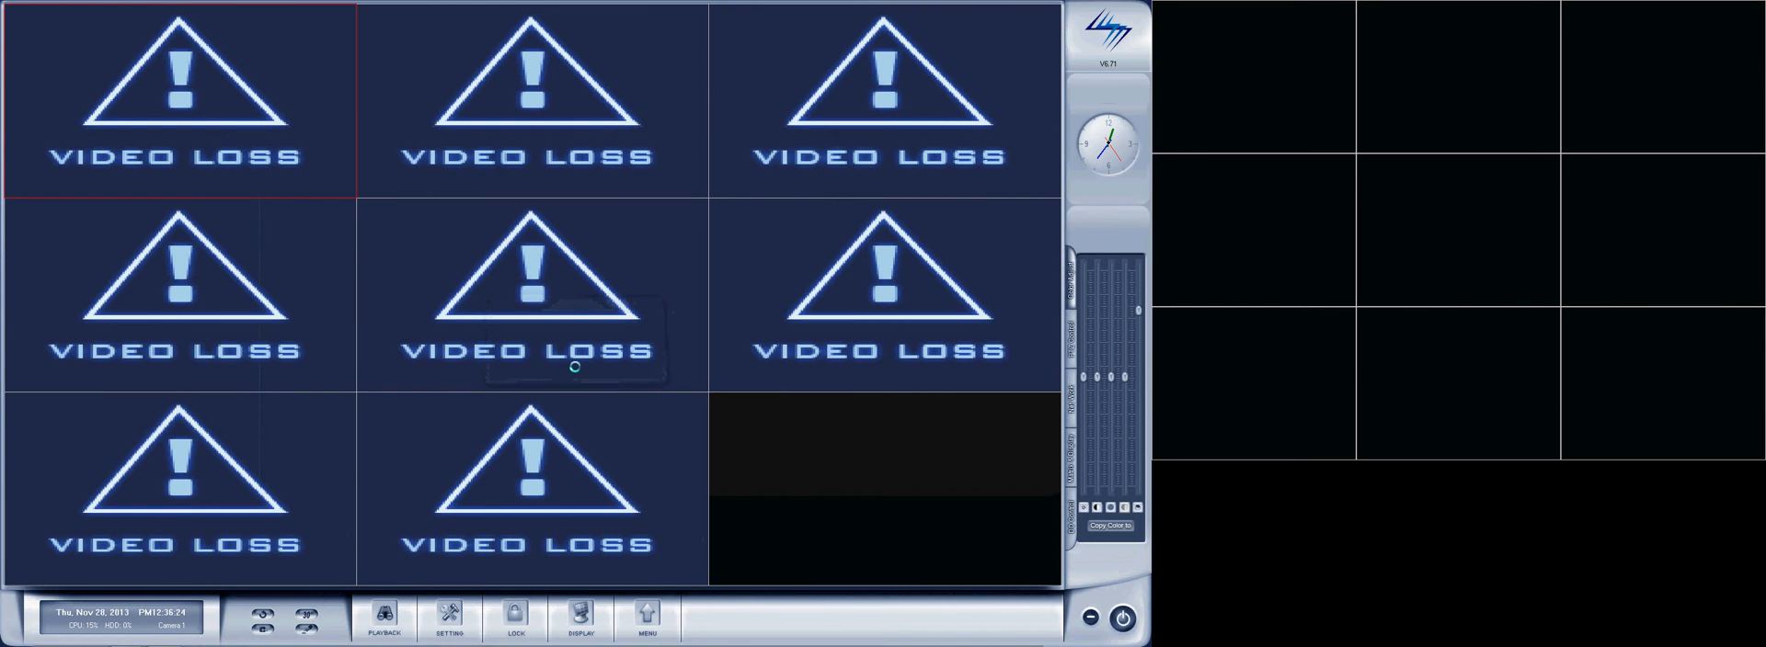
Exit the DVR program and relaunch Hybrid NDVR from the desktop.
left_click(1123, 620)
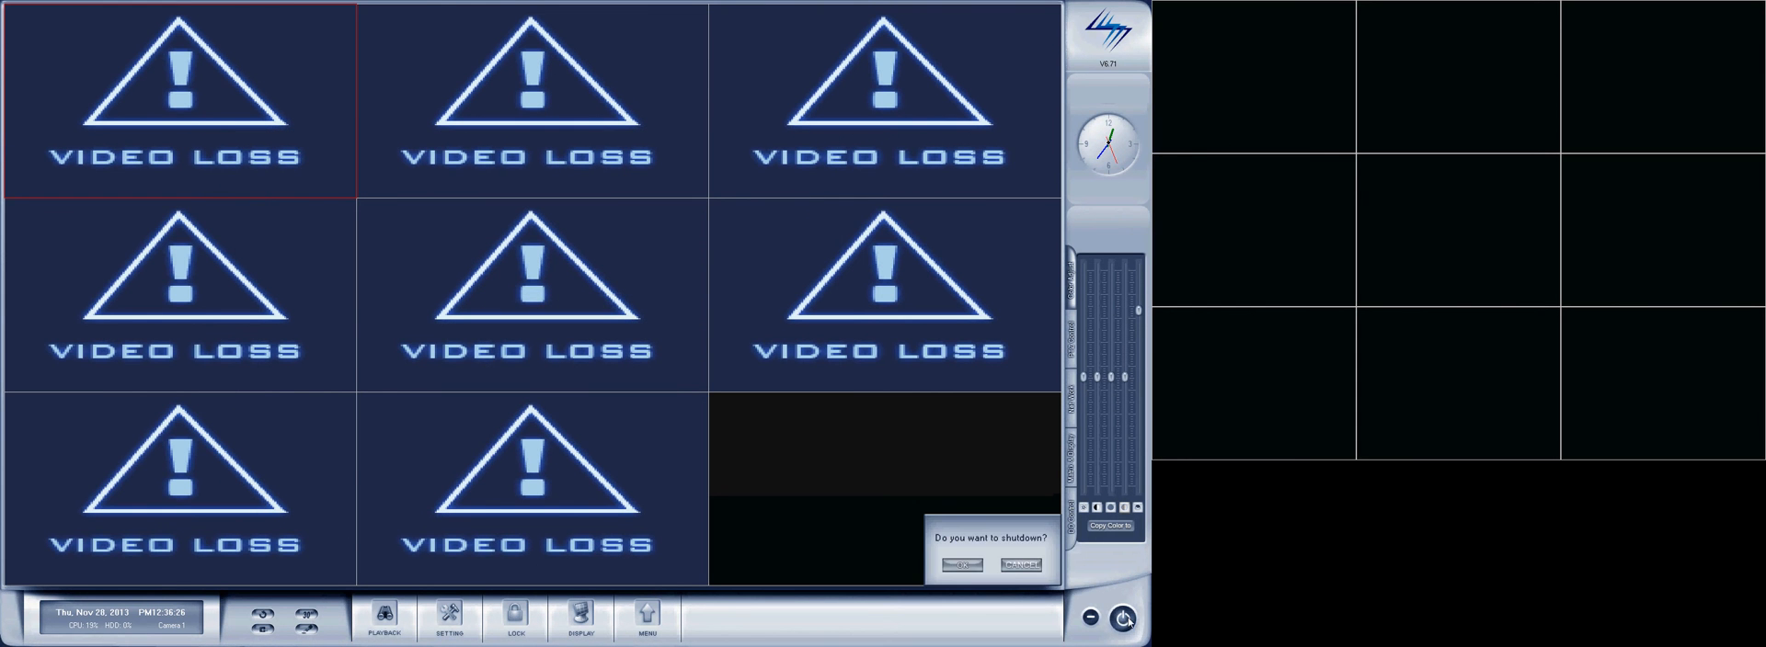
left_click(962, 564)
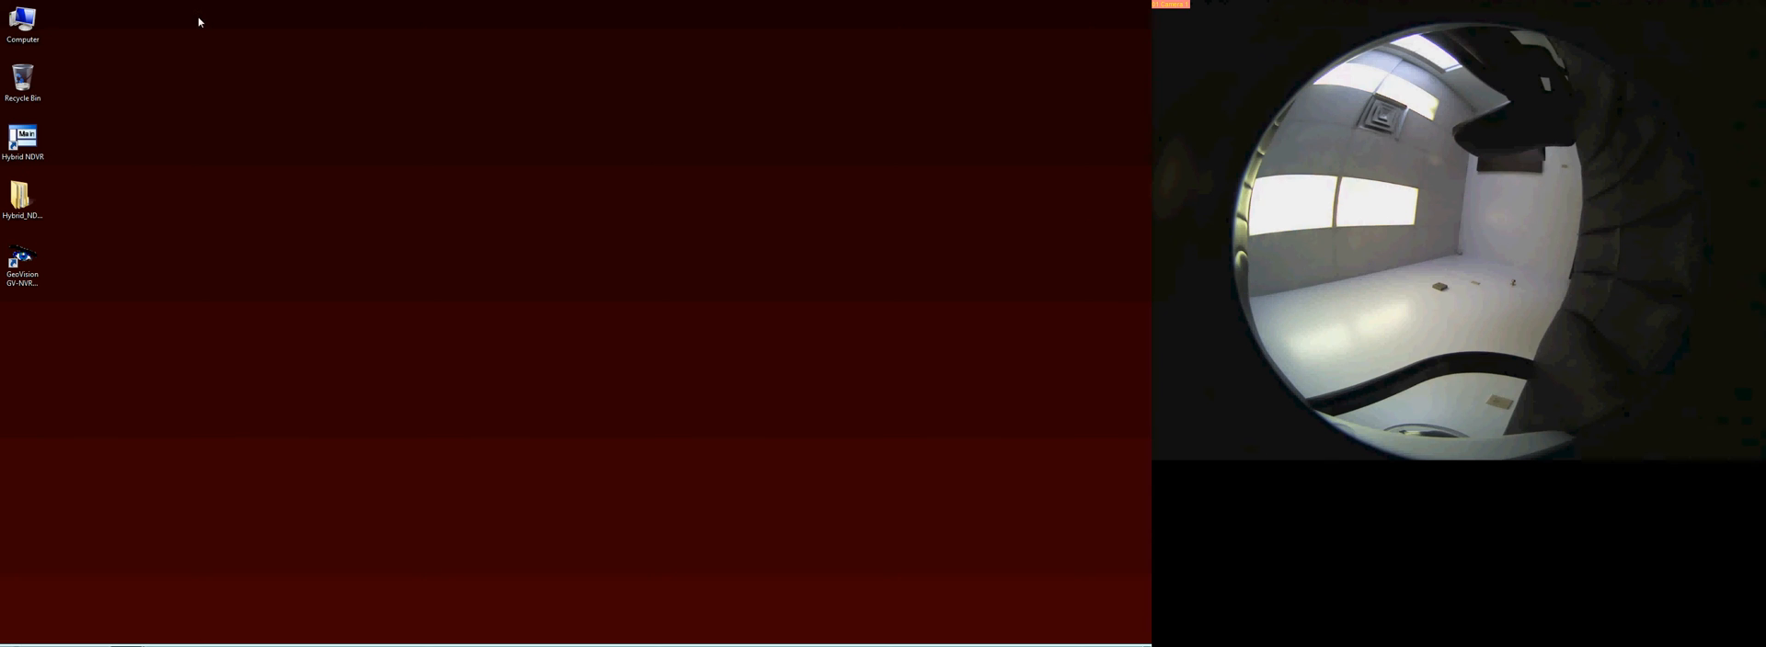
double_click(36, 160)
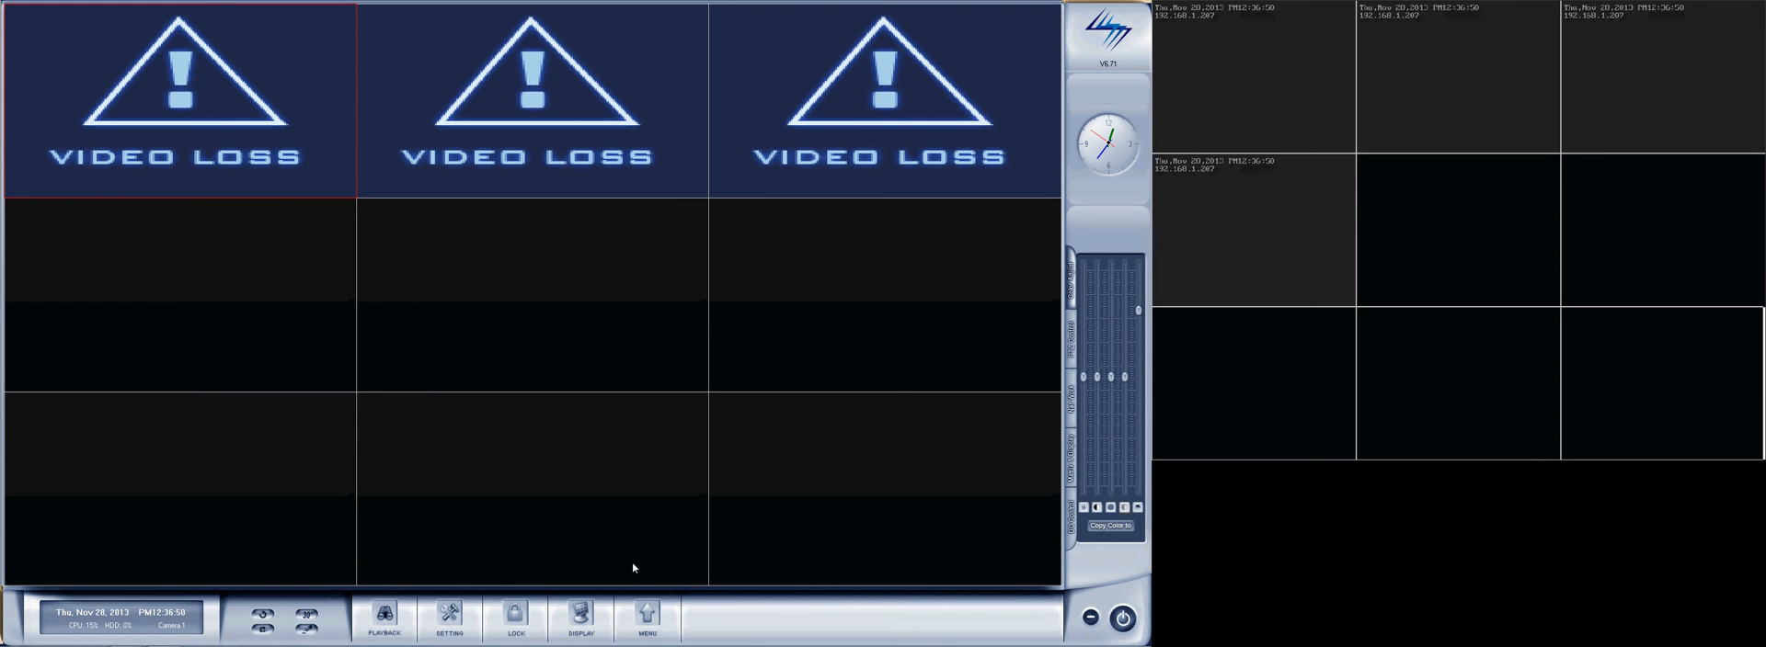
Find the 192.168.1.207 network camera with DH Series IPC Search, add it to the DVR and save the IP Camera Device List.
left_click(649, 614)
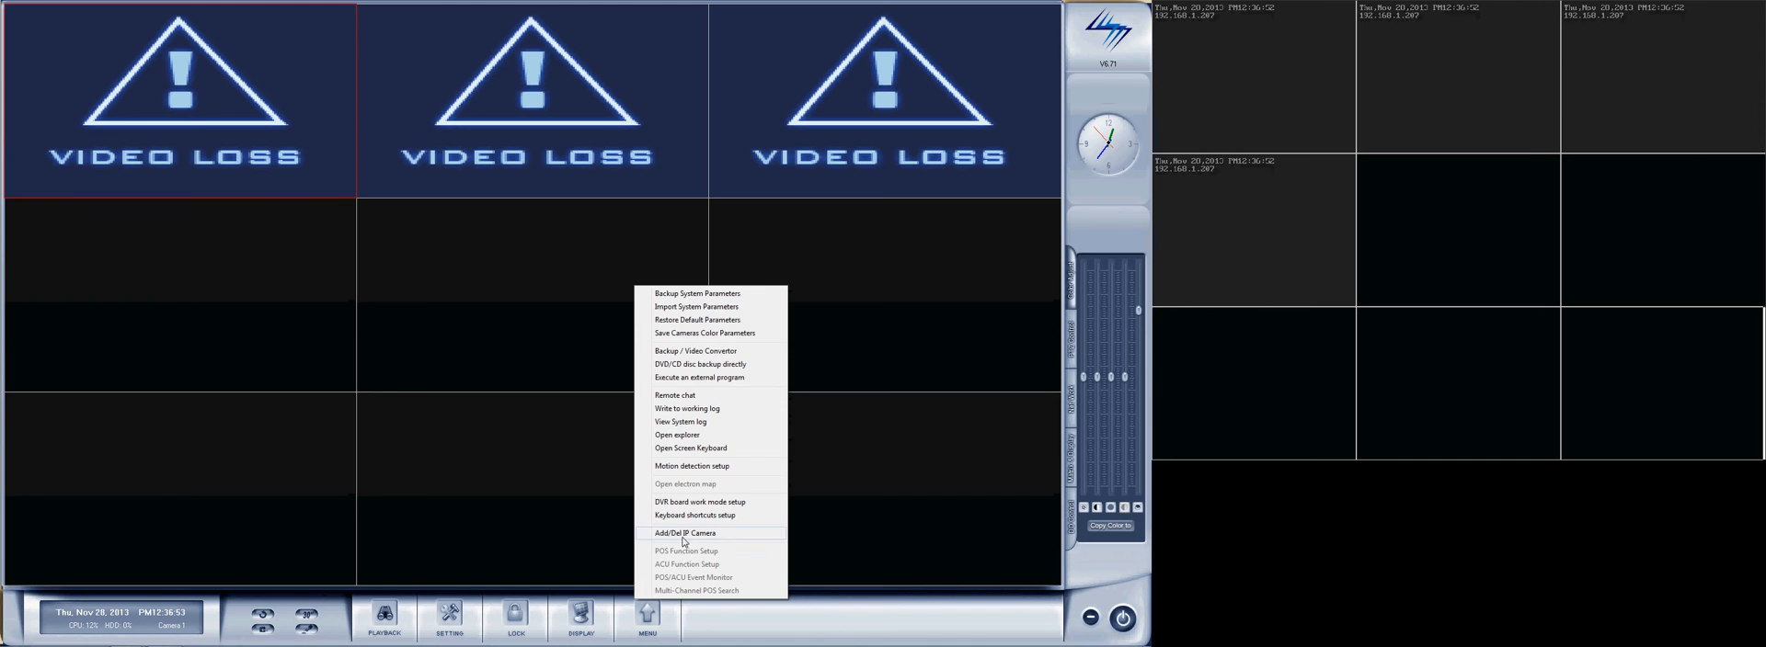
left_click(688, 549)
left_click(692, 499)
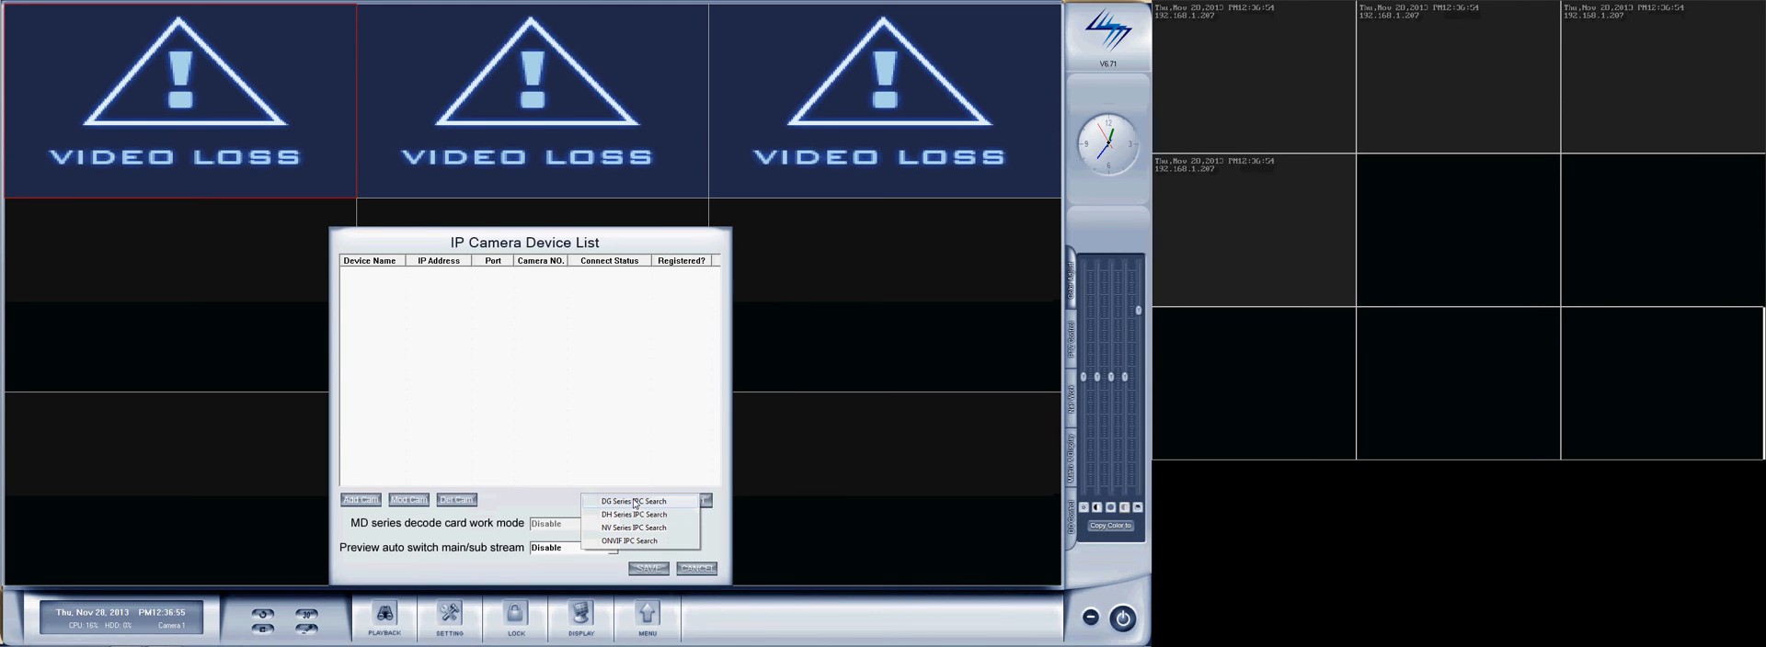
left_click(634, 514)
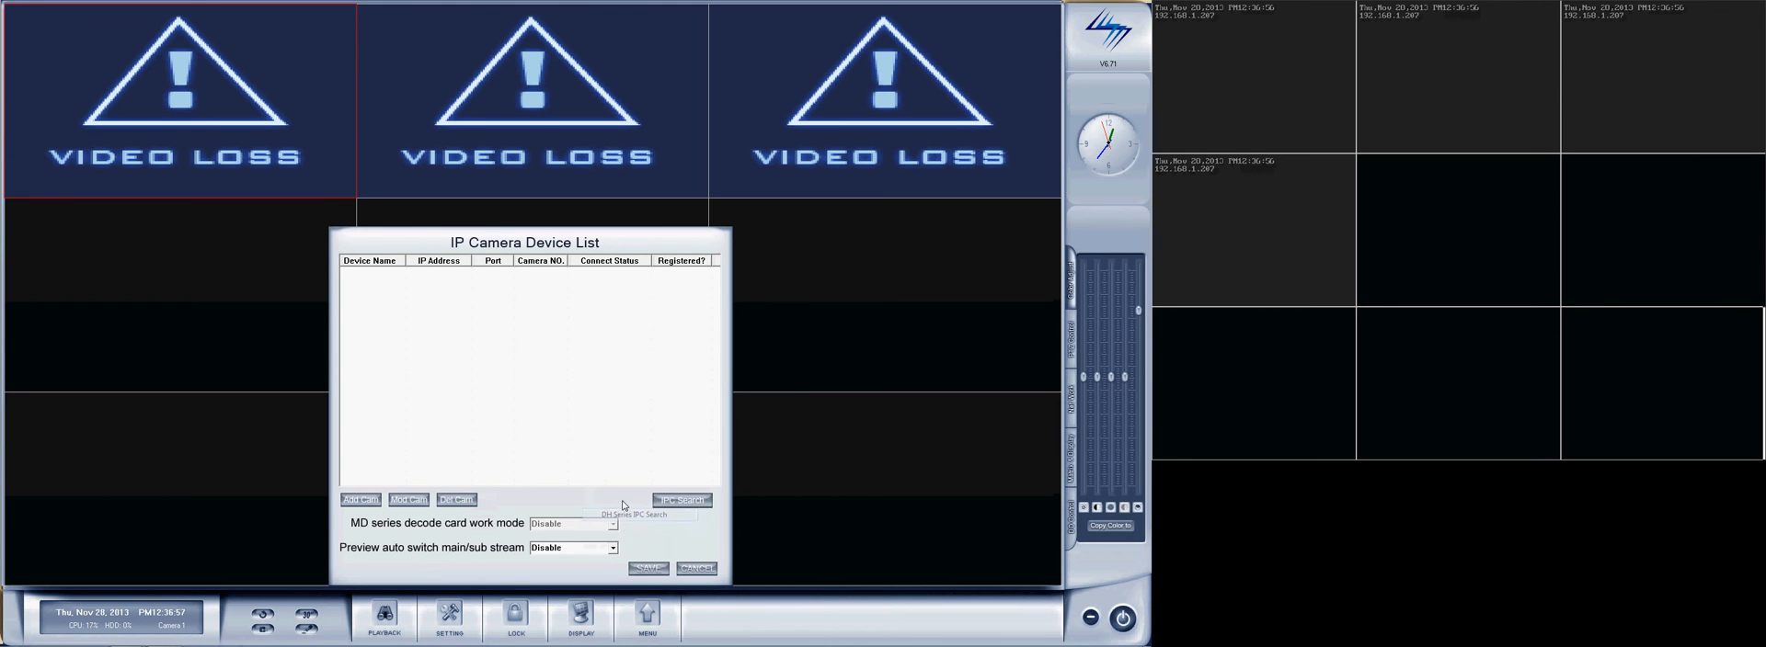
left_click(479, 280)
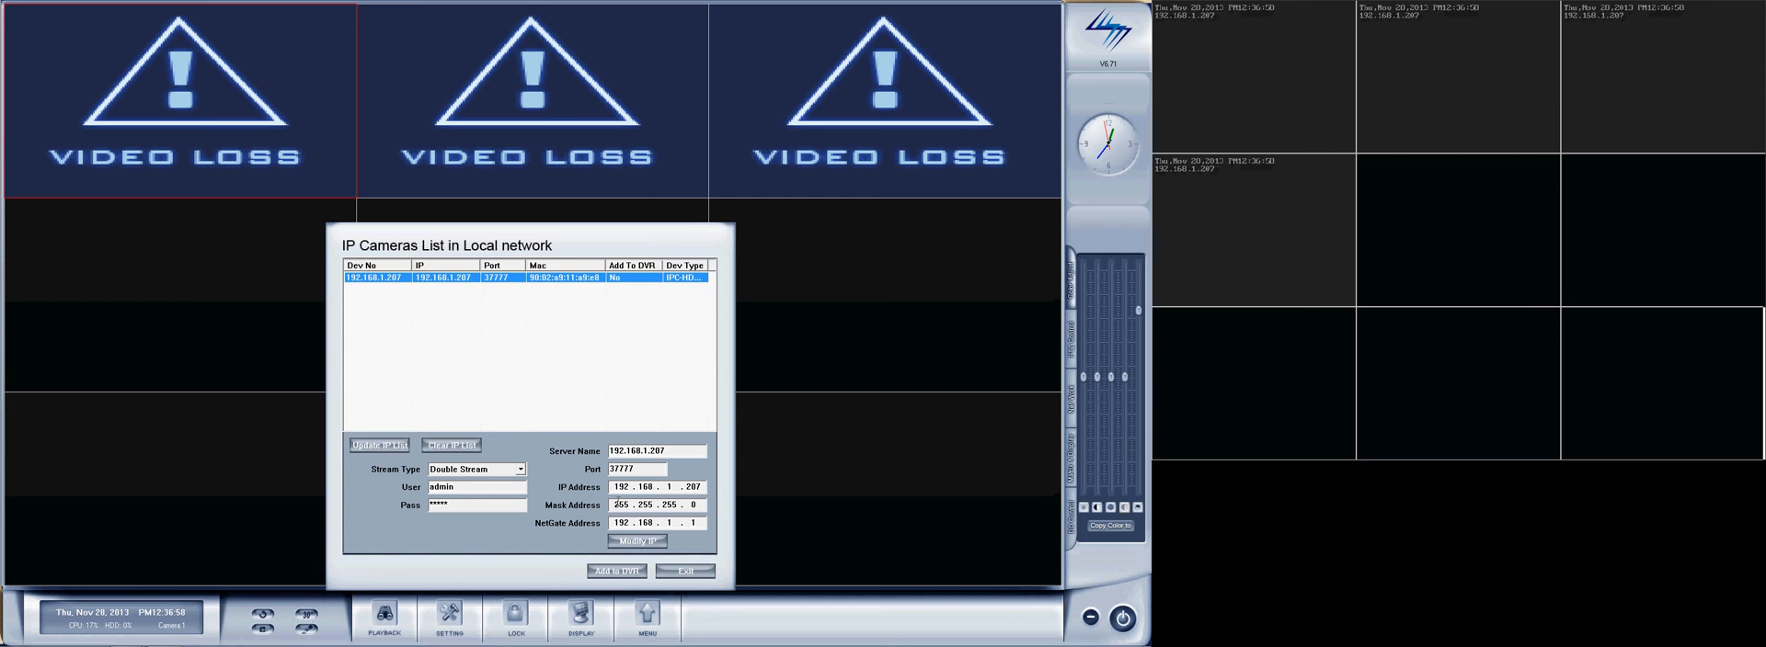
left_click(563, 378)
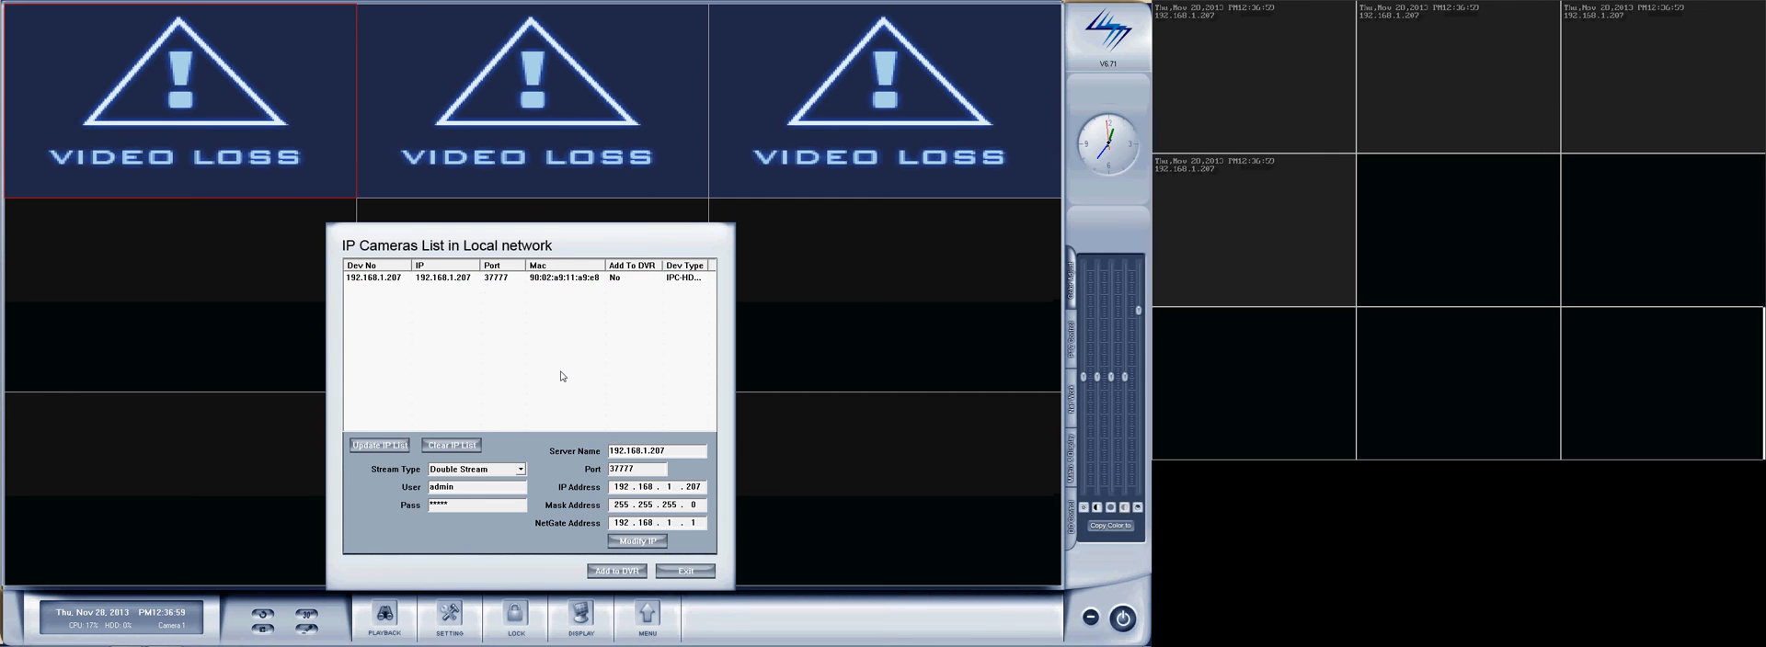
left_click(662, 572)
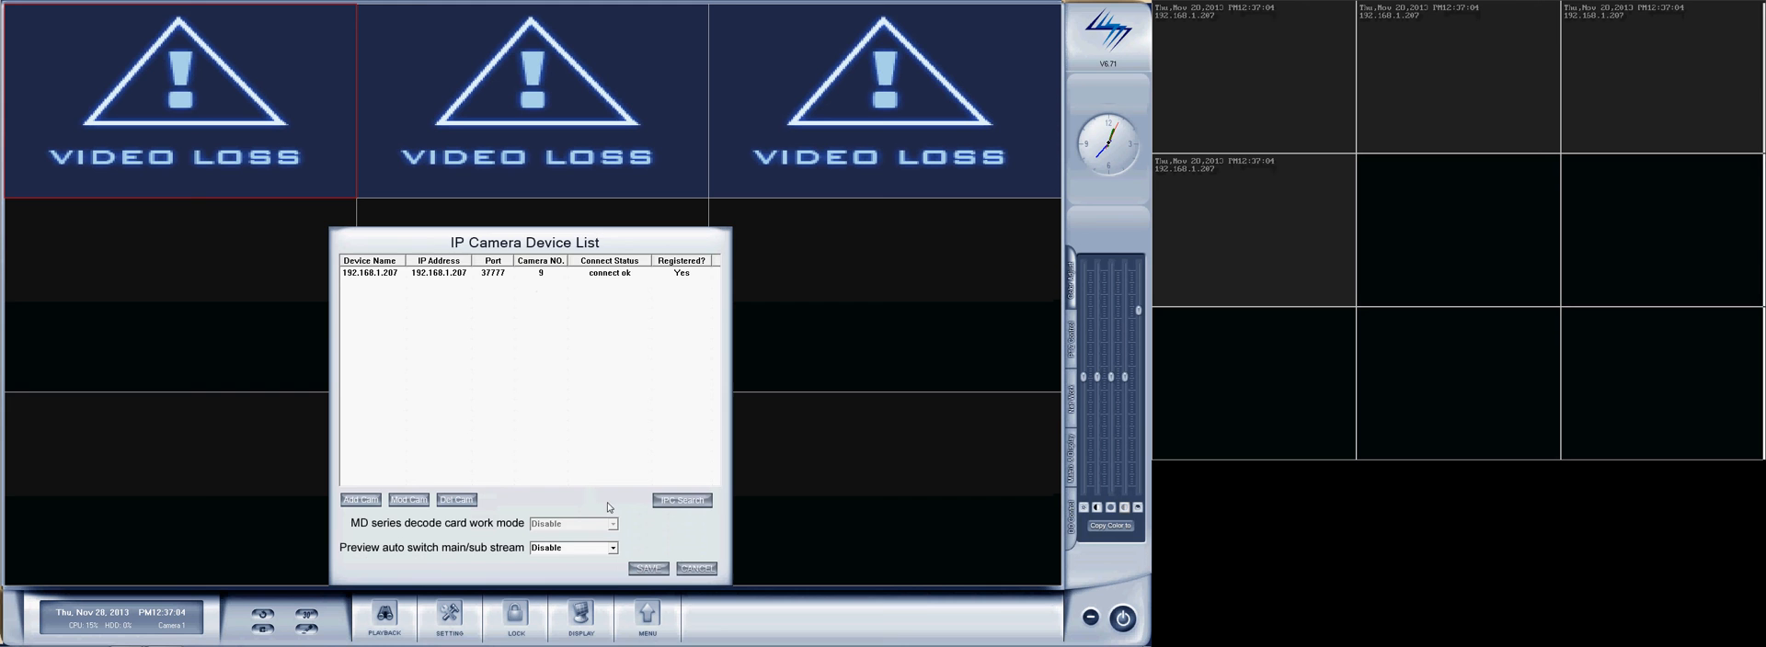
left_click(650, 569)
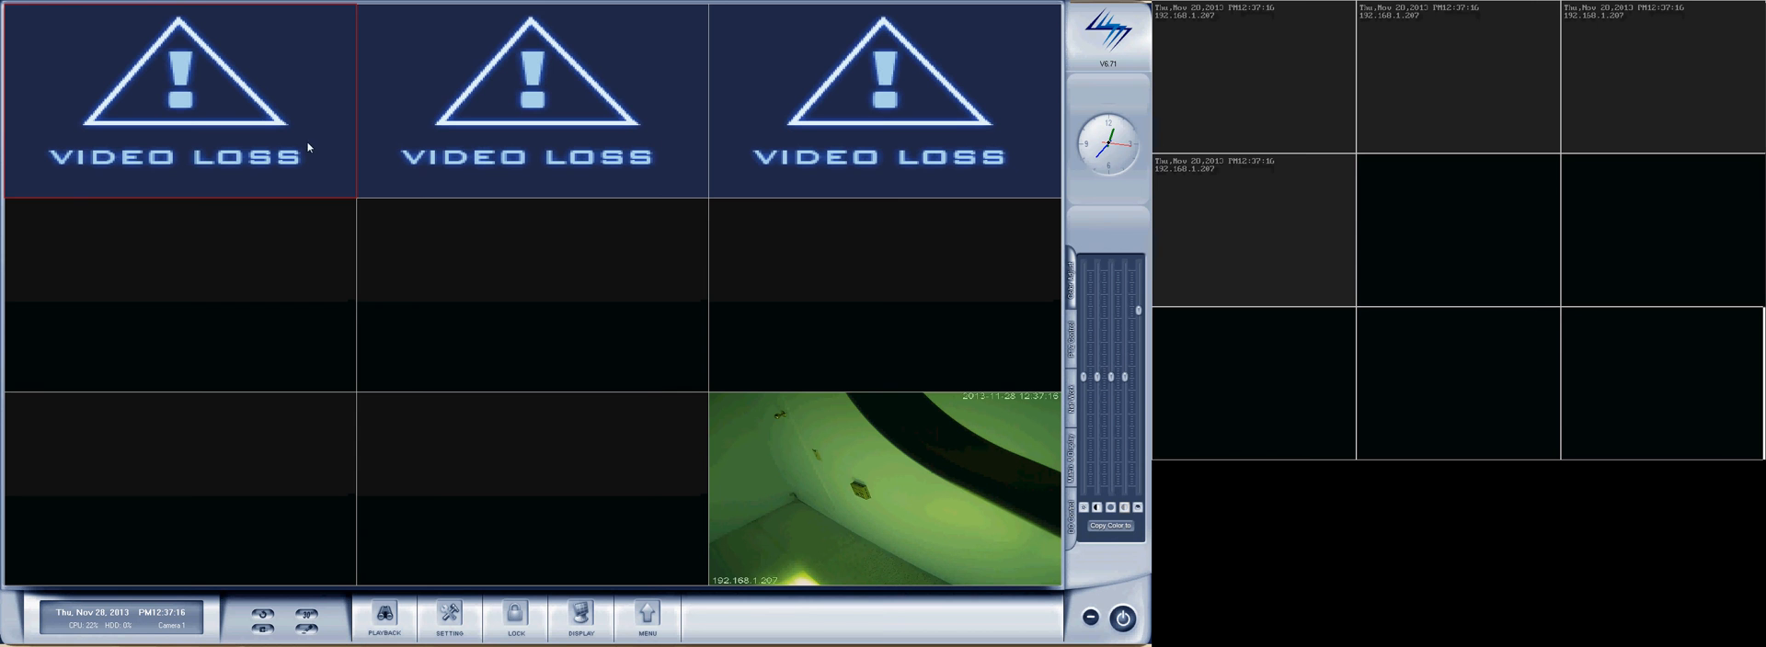
Switch the live display to 4 View and set SetGroup1's Video View Mode to 4 View in the display setup.
left_click(585, 618)
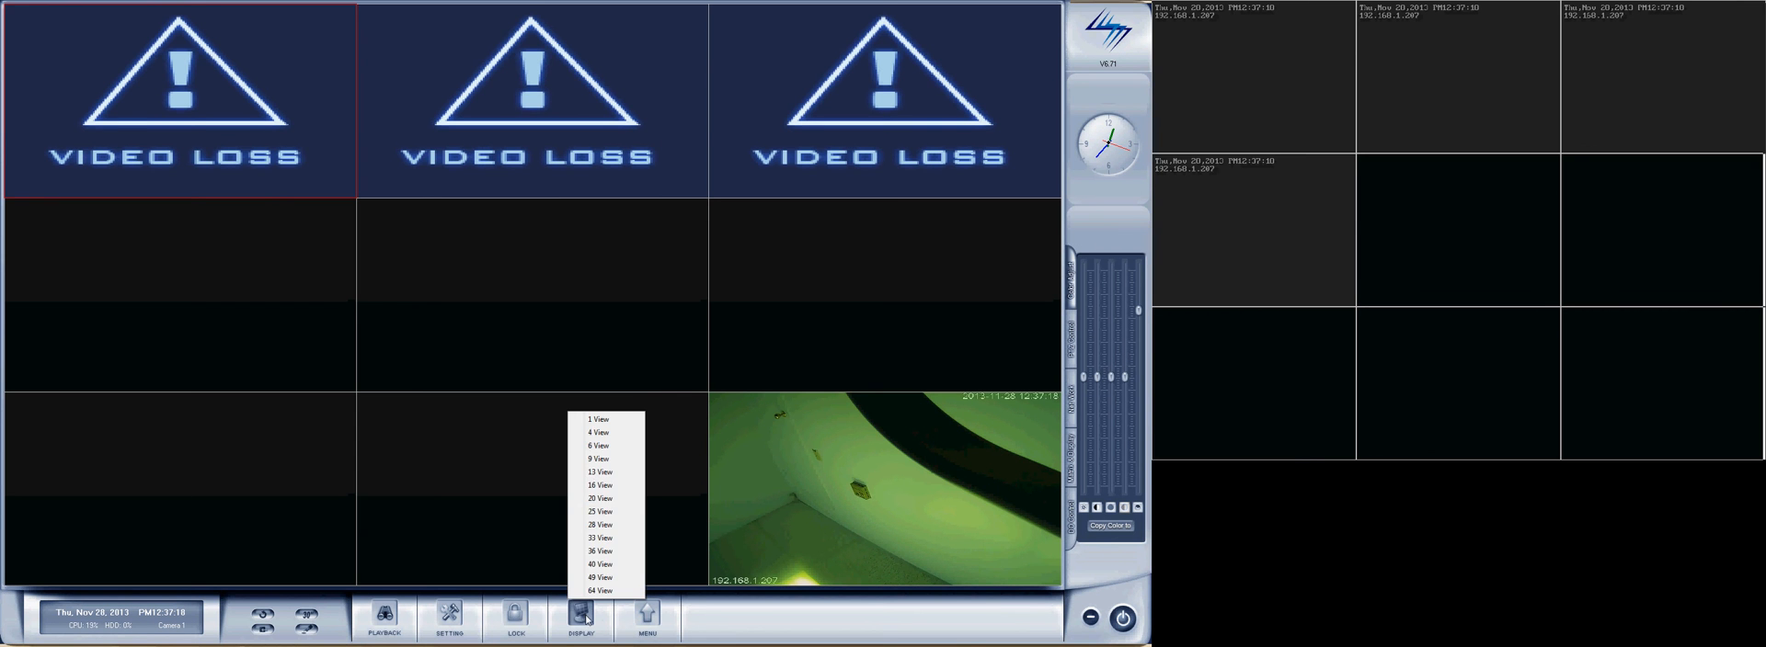
left_click(602, 434)
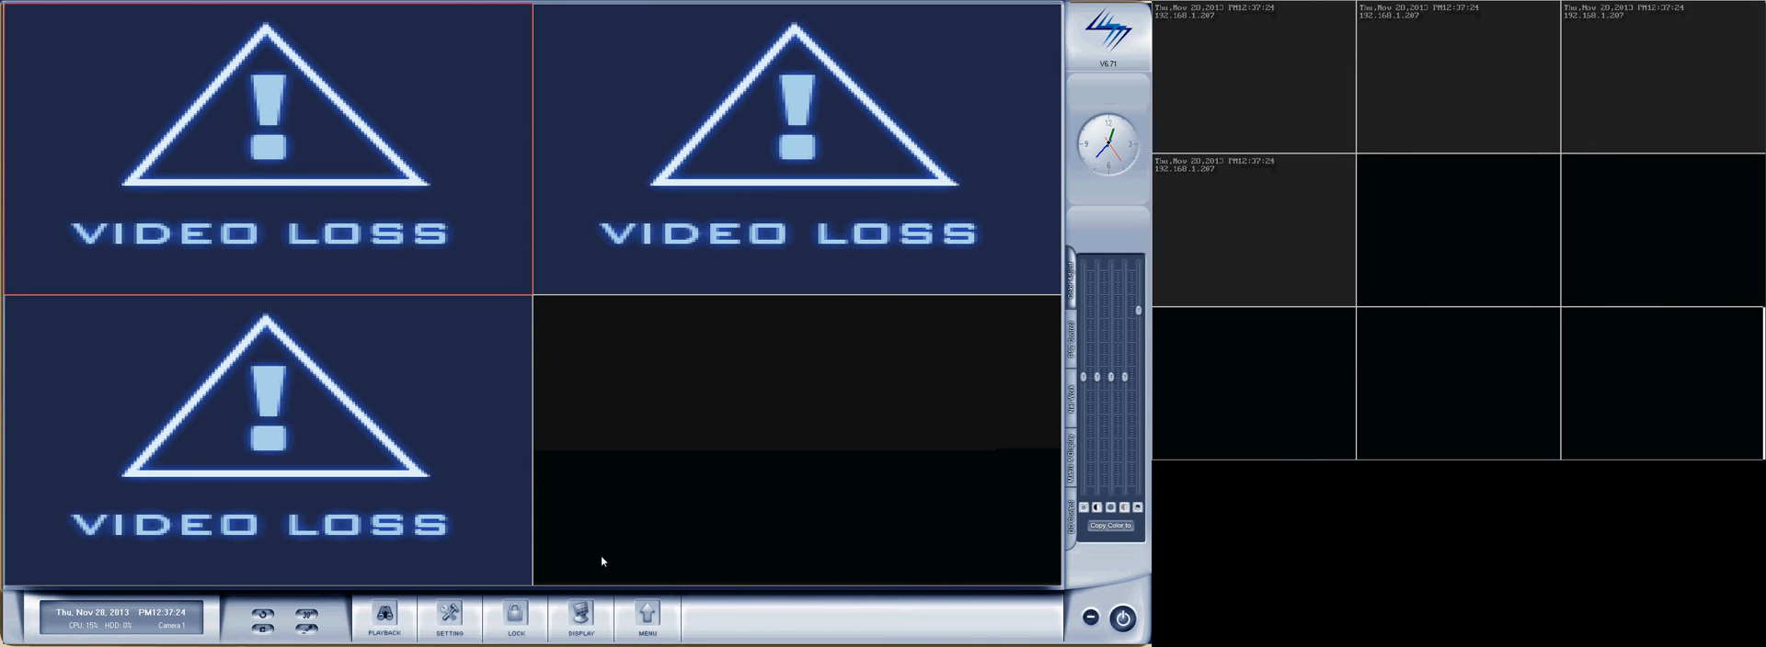
left_click(450, 618)
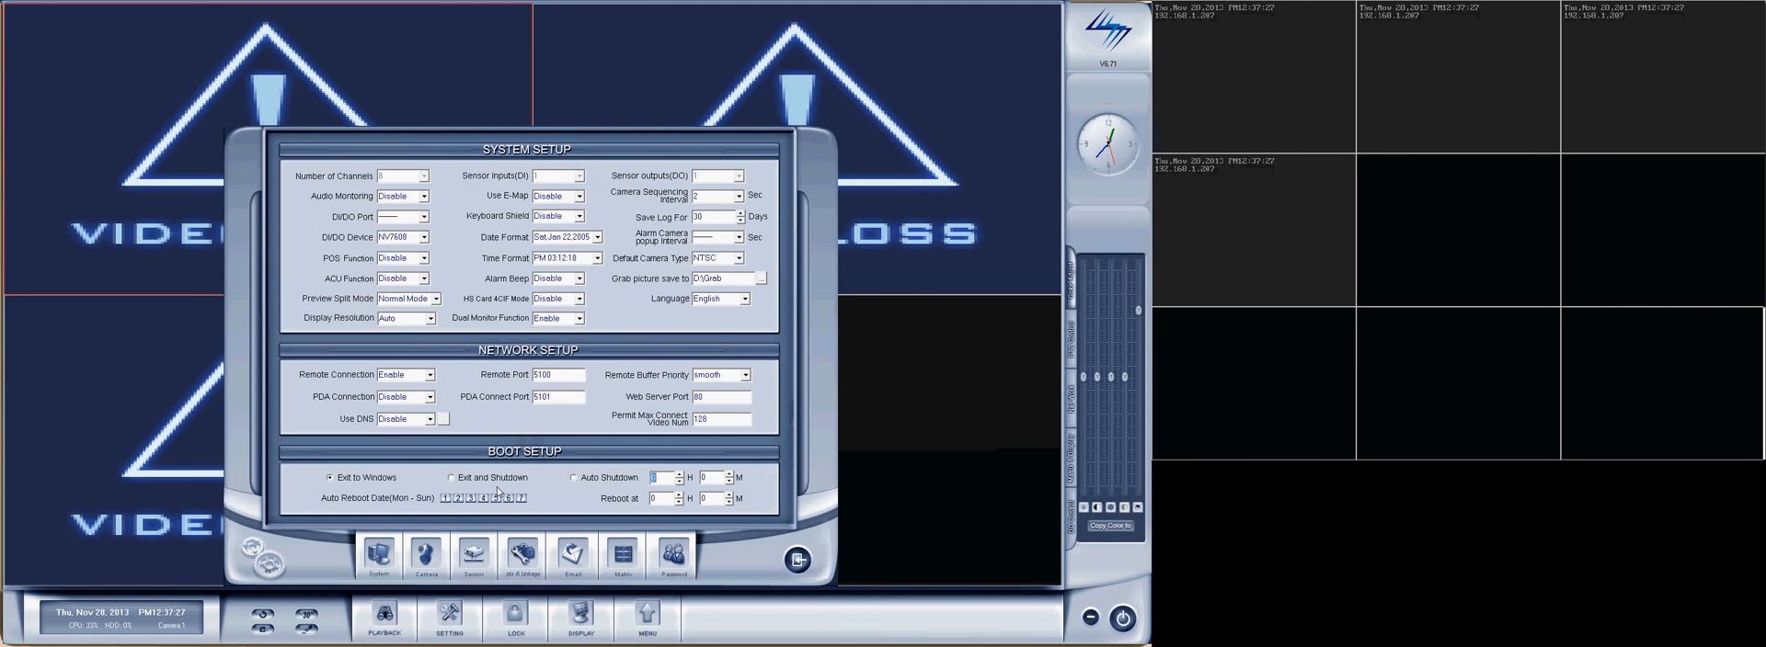
left_click(628, 562)
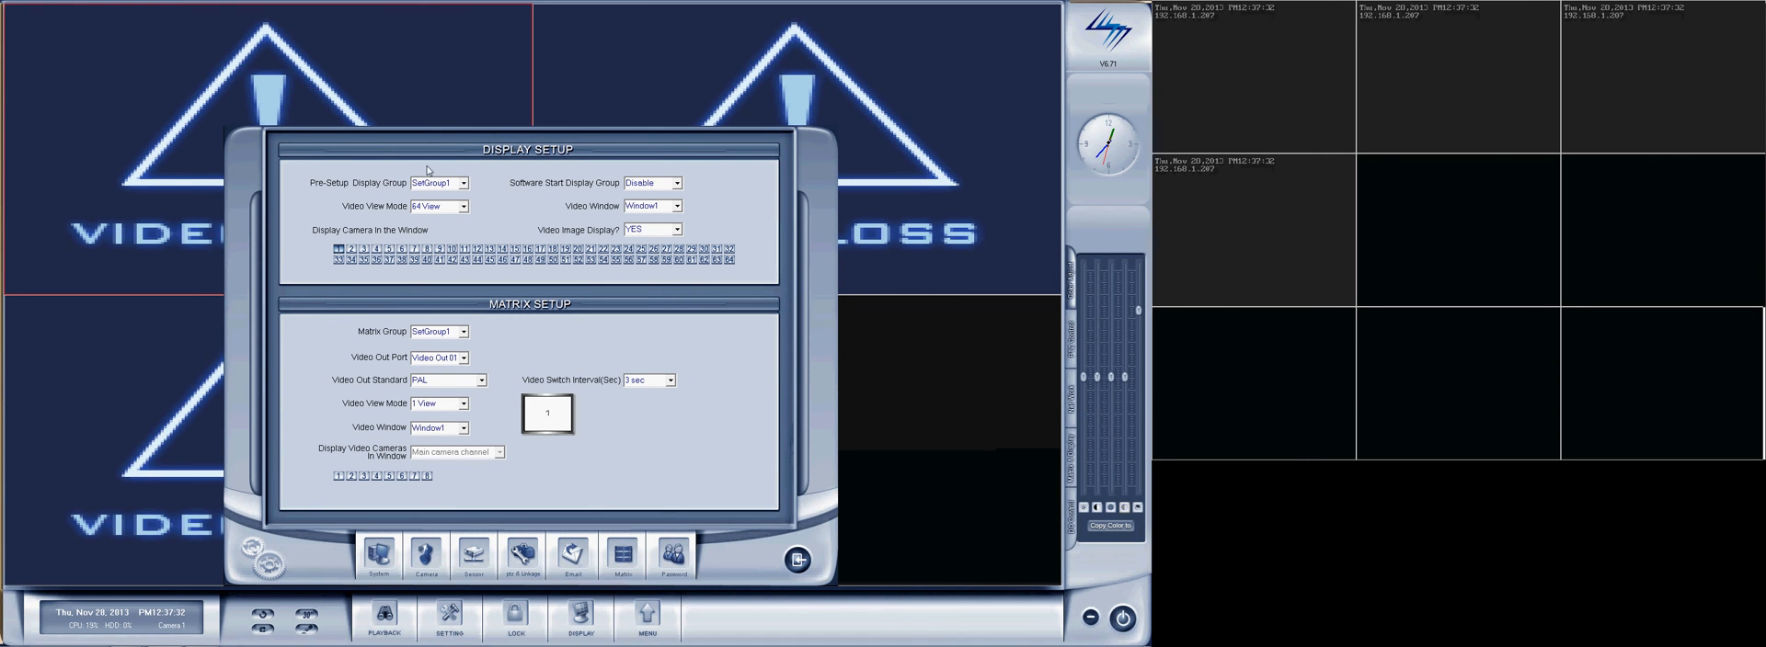
left_click(676, 214)
left_click(641, 212)
left_click(463, 207)
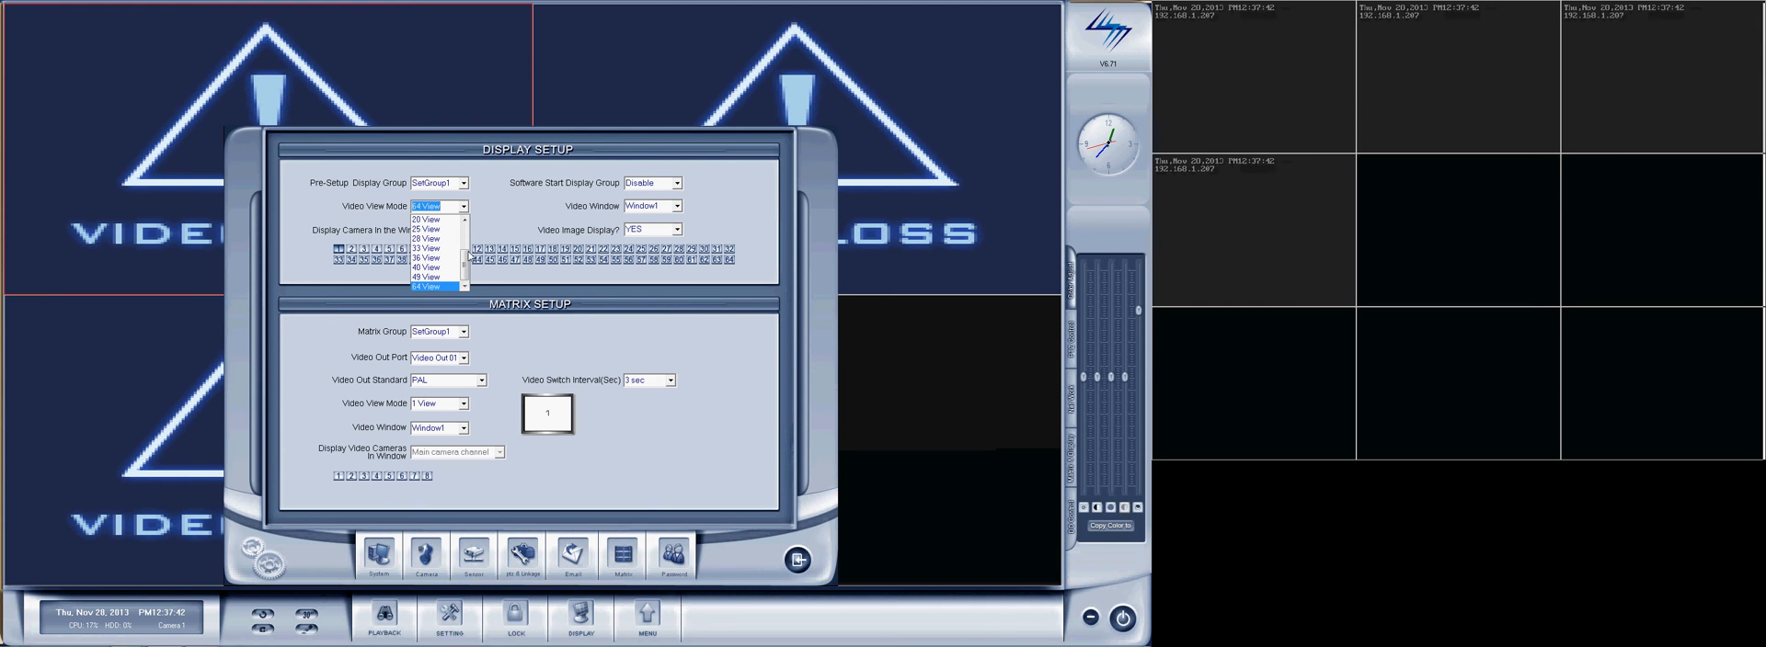
left_click_drag(468, 255, 467, 223)
left_click(441, 232)
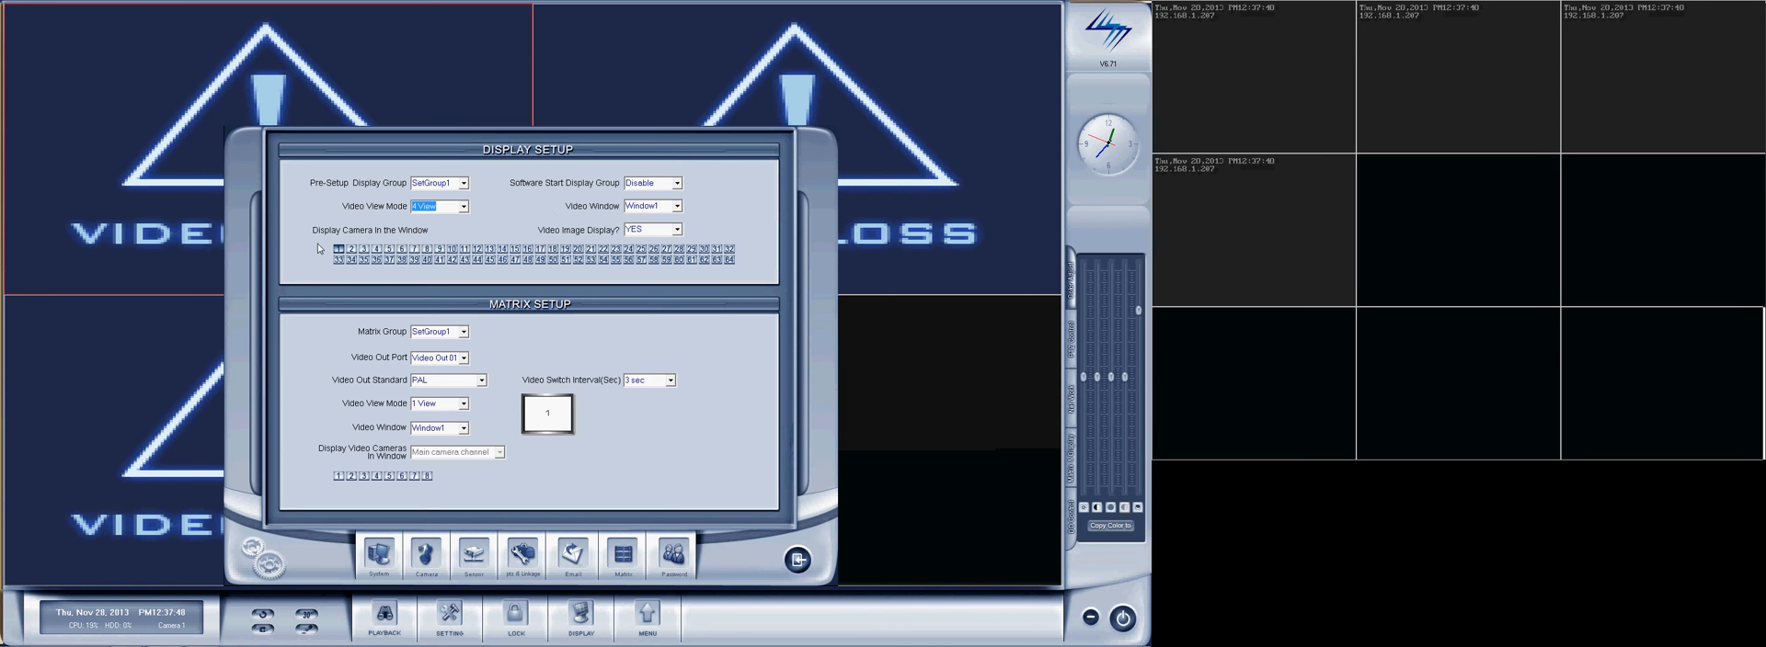
Assign camera 9 to Window4 in the display setup and save the changed parameters.
left_click(677, 206)
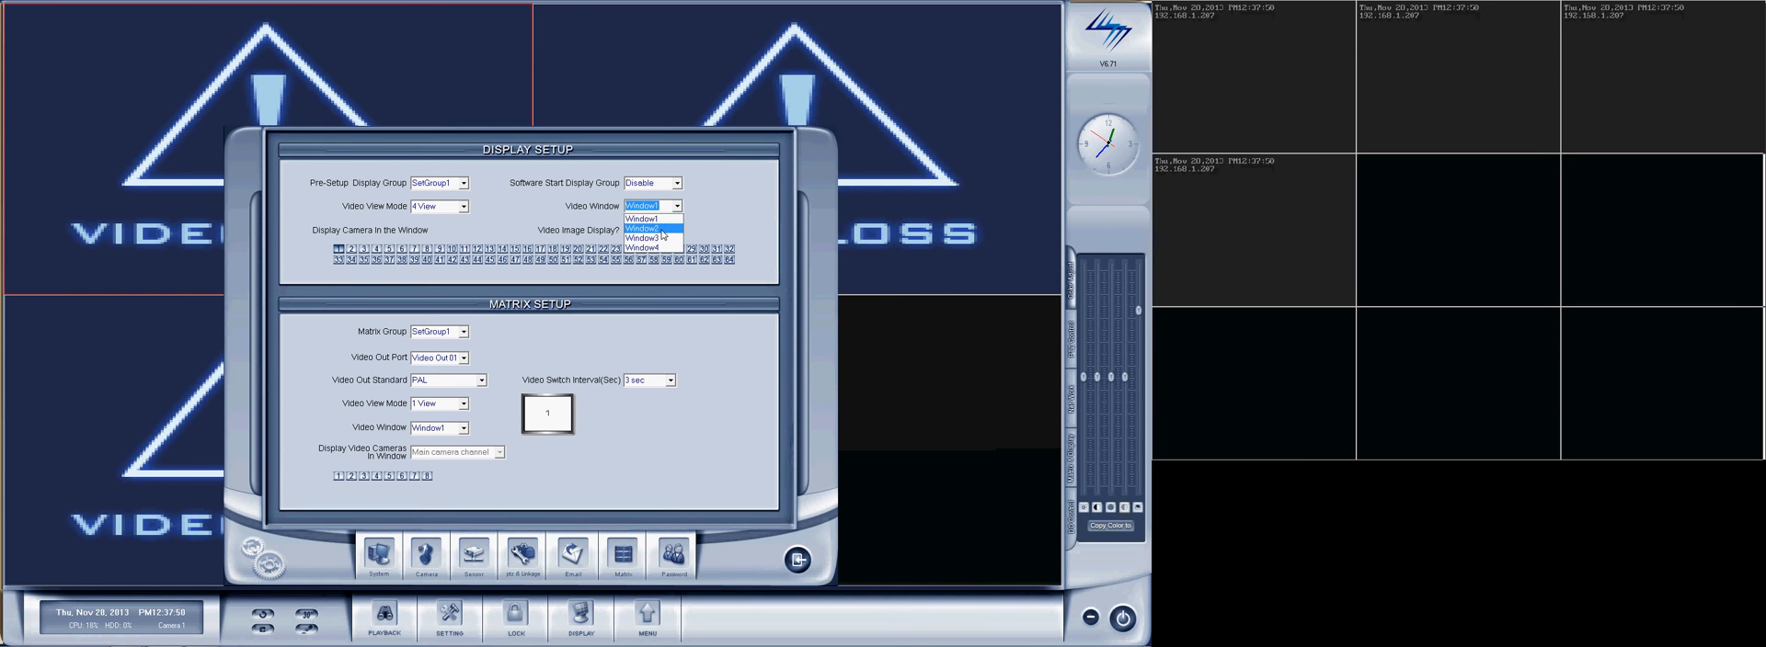
left_click(661, 231)
left_click(661, 239)
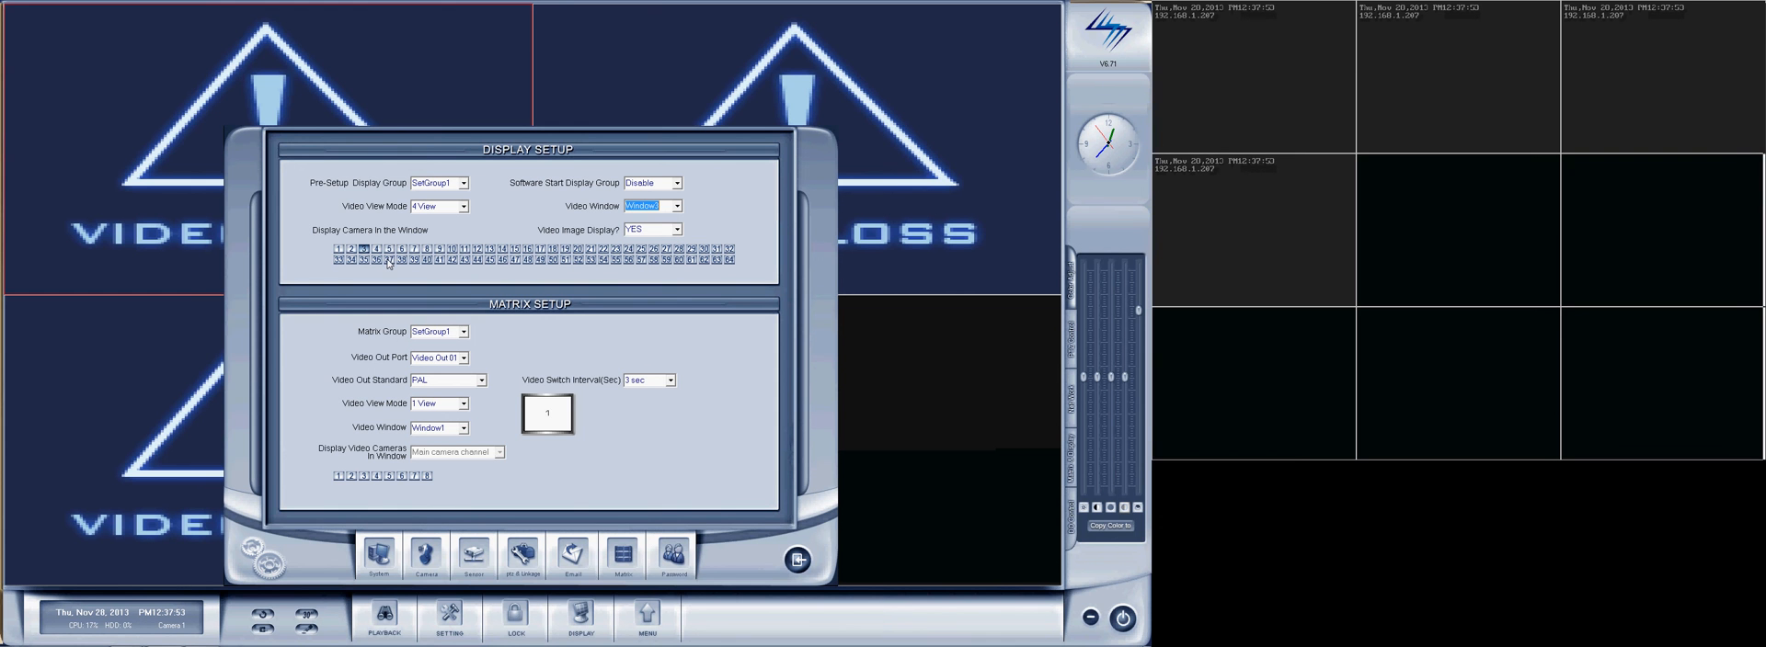
left_click(678, 210)
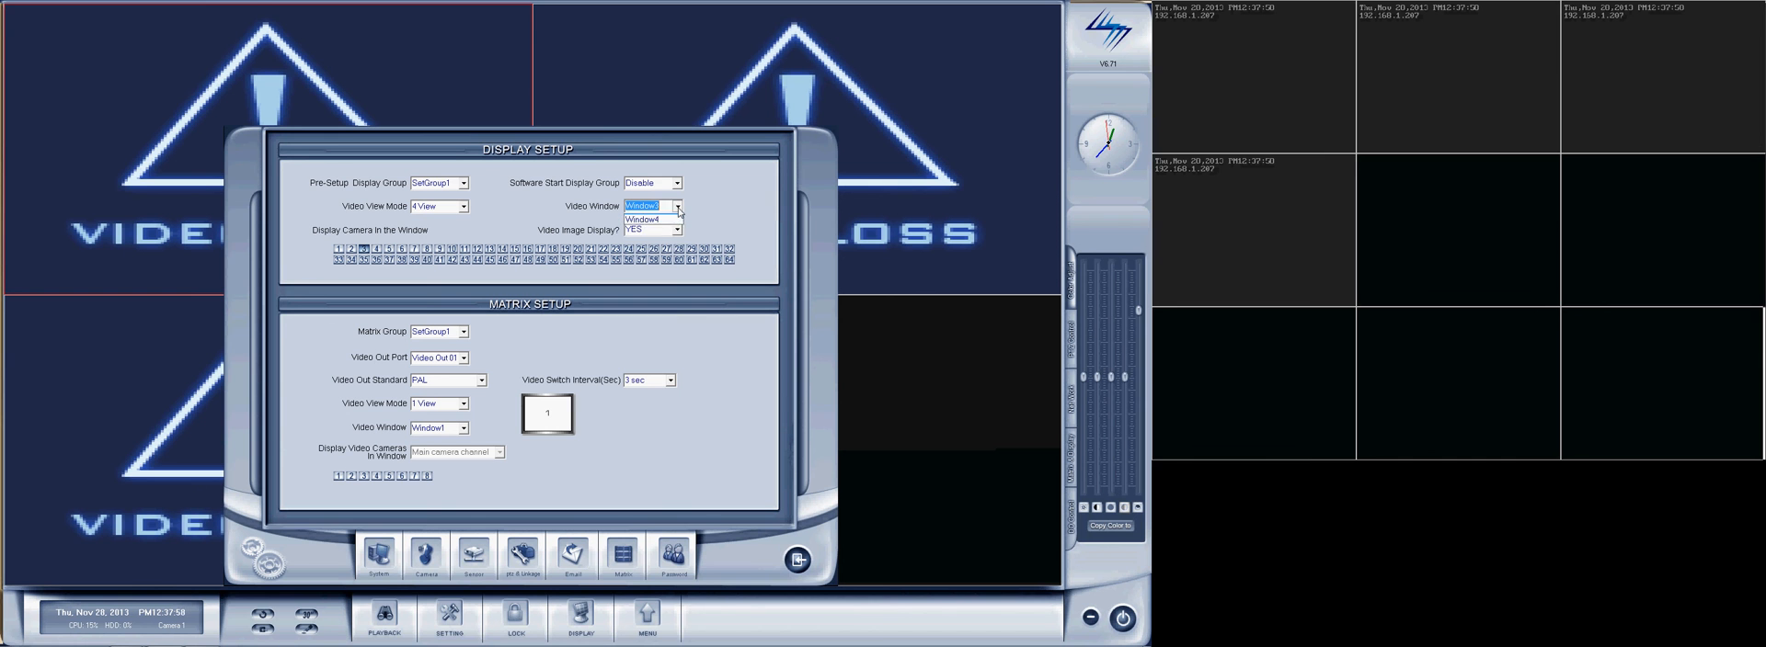
left_click(664, 246)
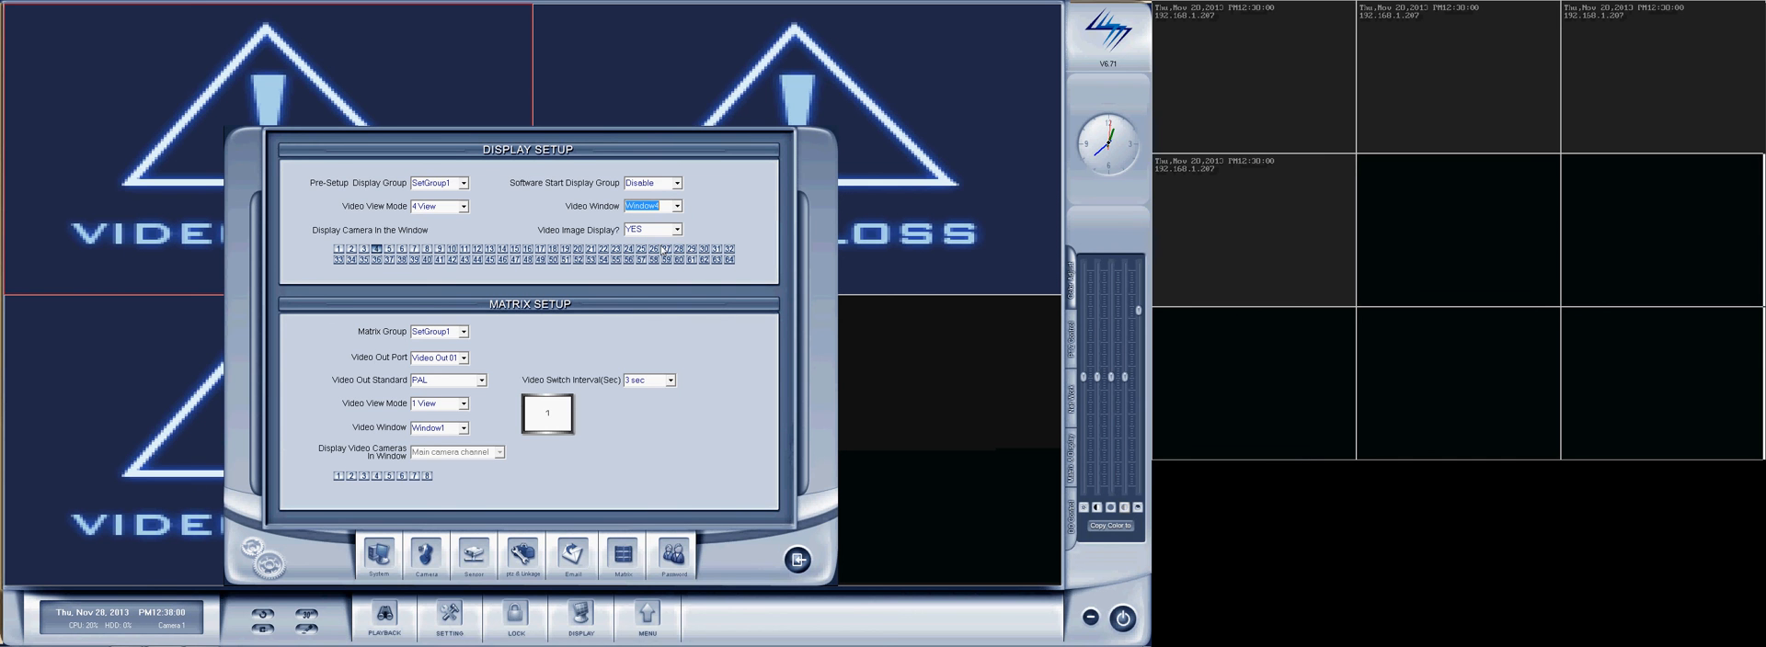
left_click(440, 249)
left_click(796, 560)
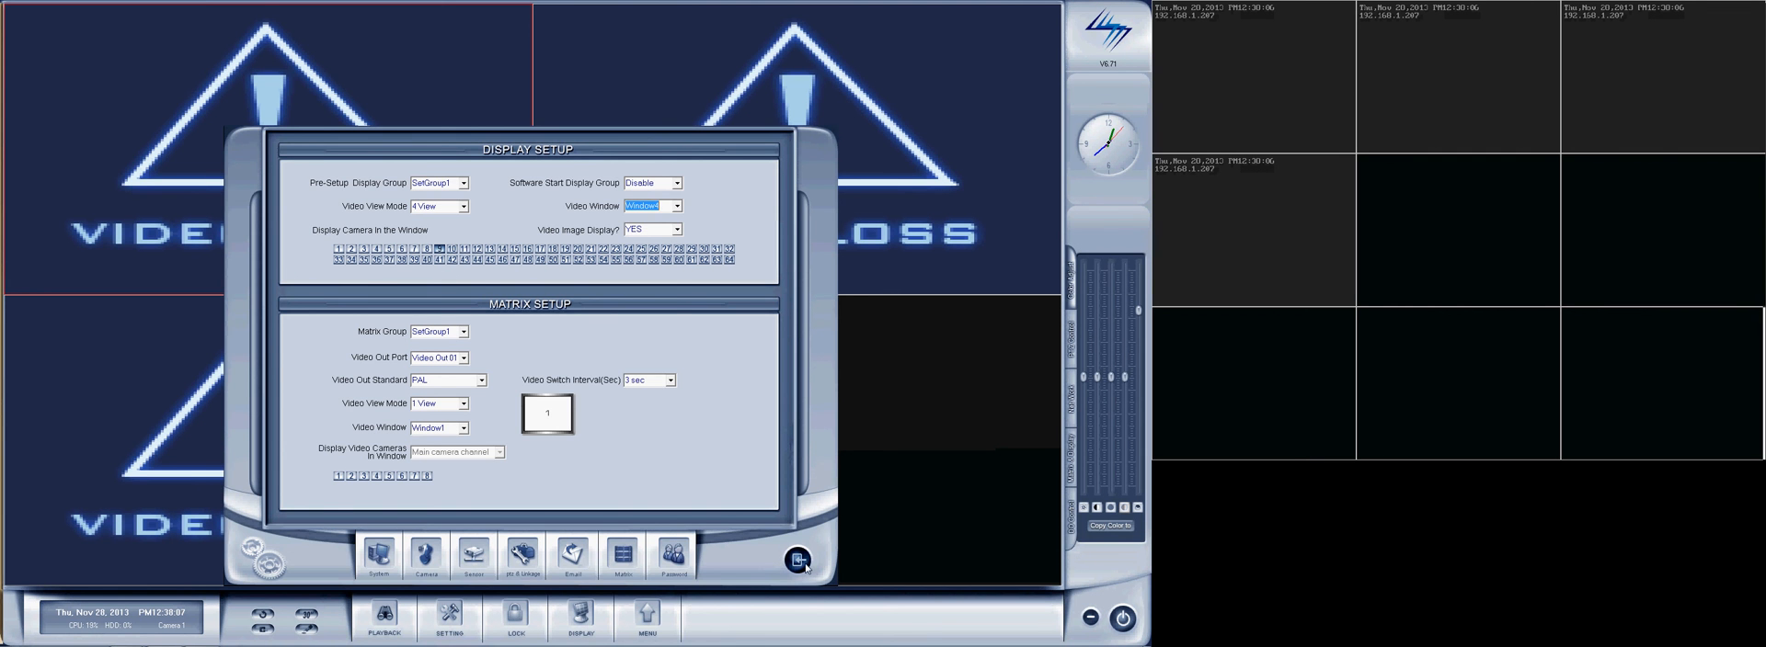
left_click(579, 365)
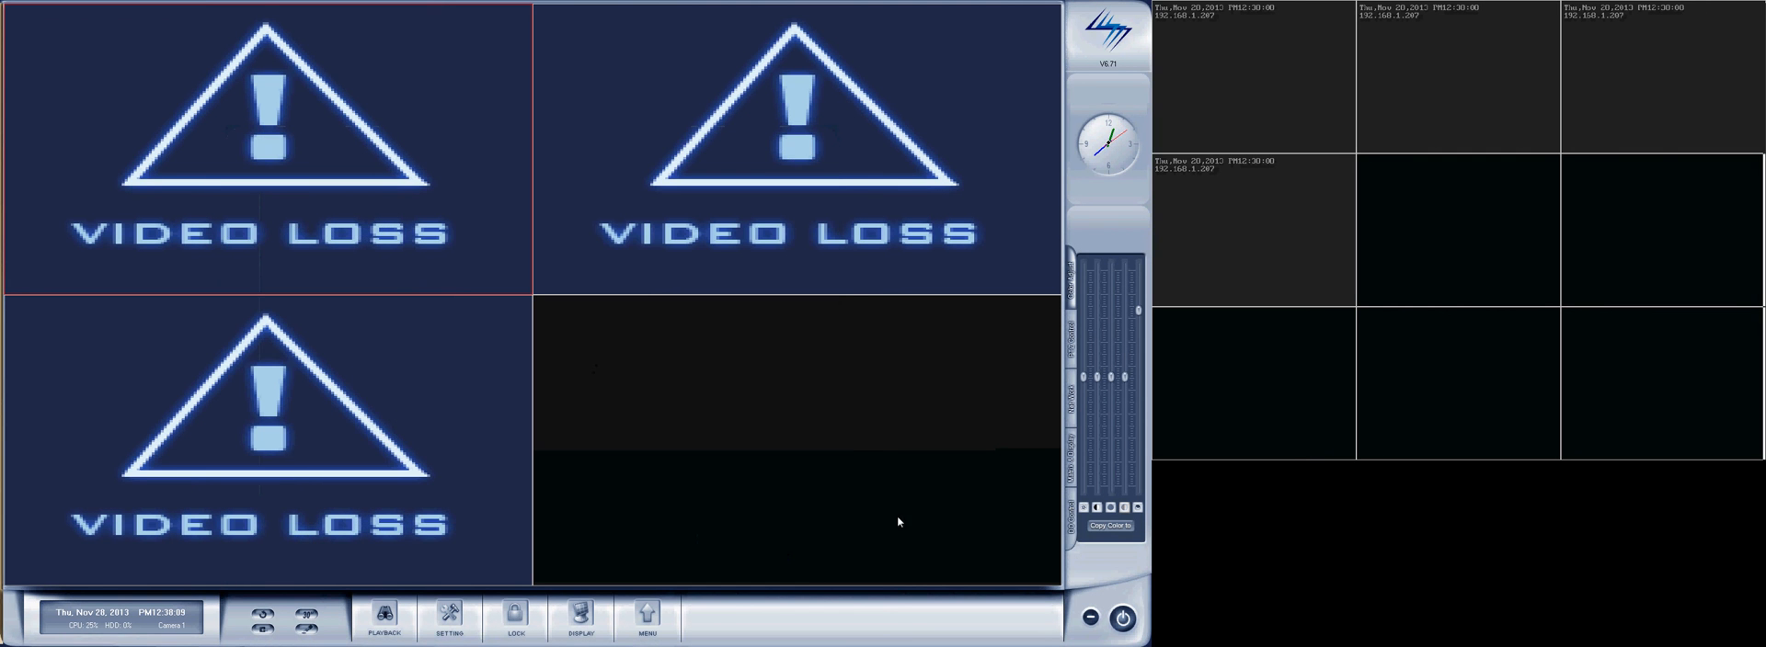
Exit the DVR program and start Hybrid NDVR again from the desktop.
left_click(1122, 618)
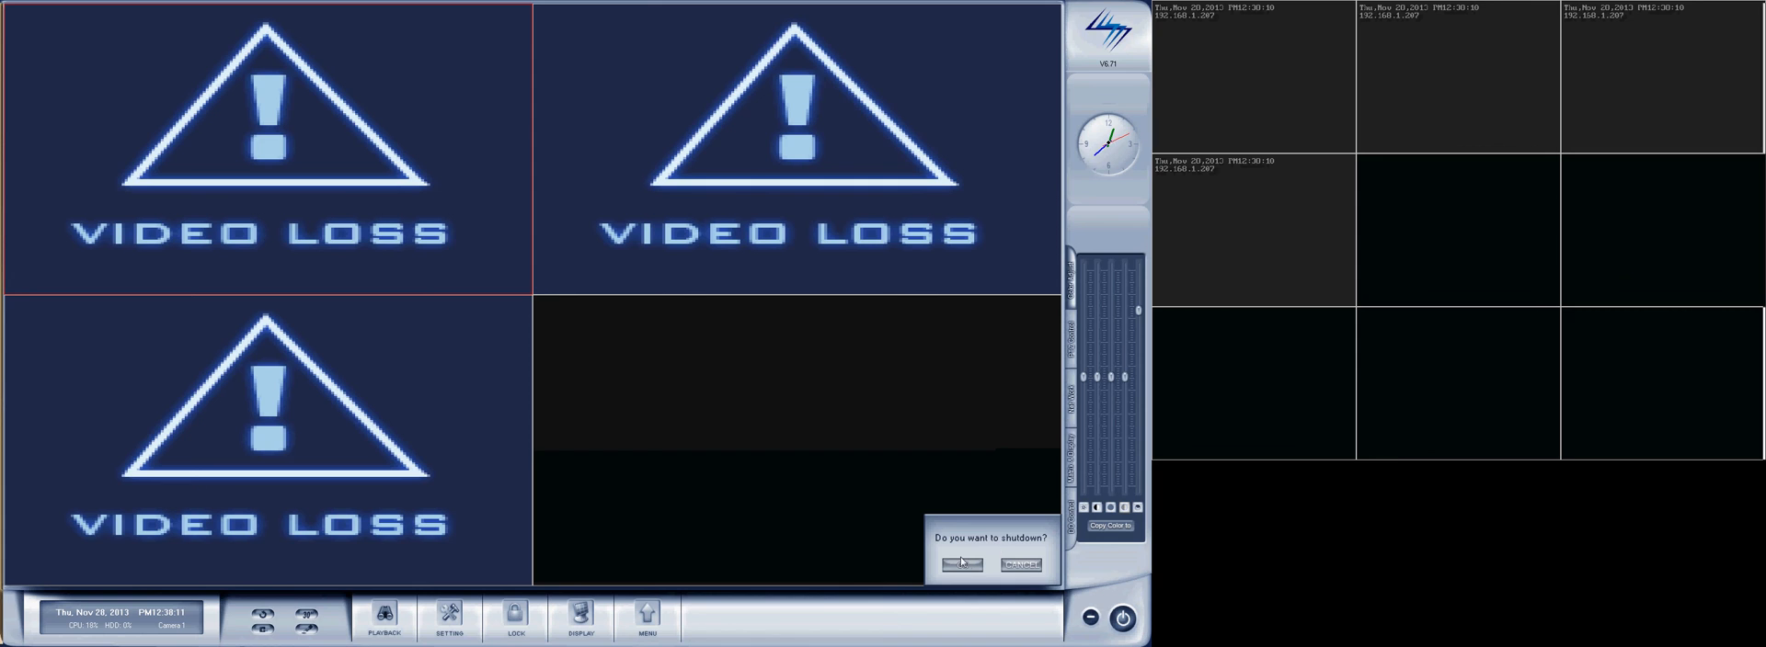
left_click(963, 563)
double_click(22, 140)
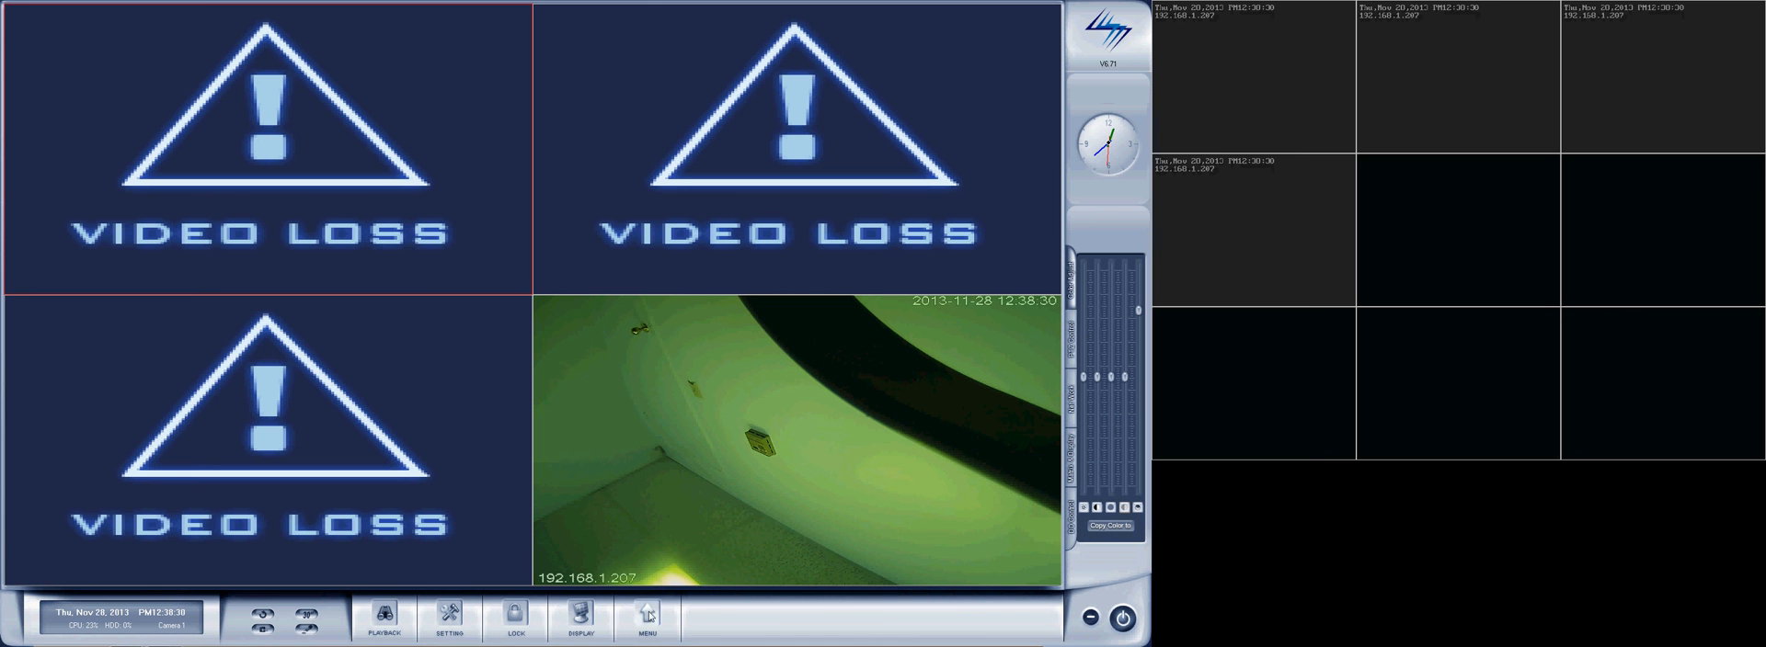
Check the camera arrangement by switching the live display to 9 View and back to 4 View.
left_click(593, 621)
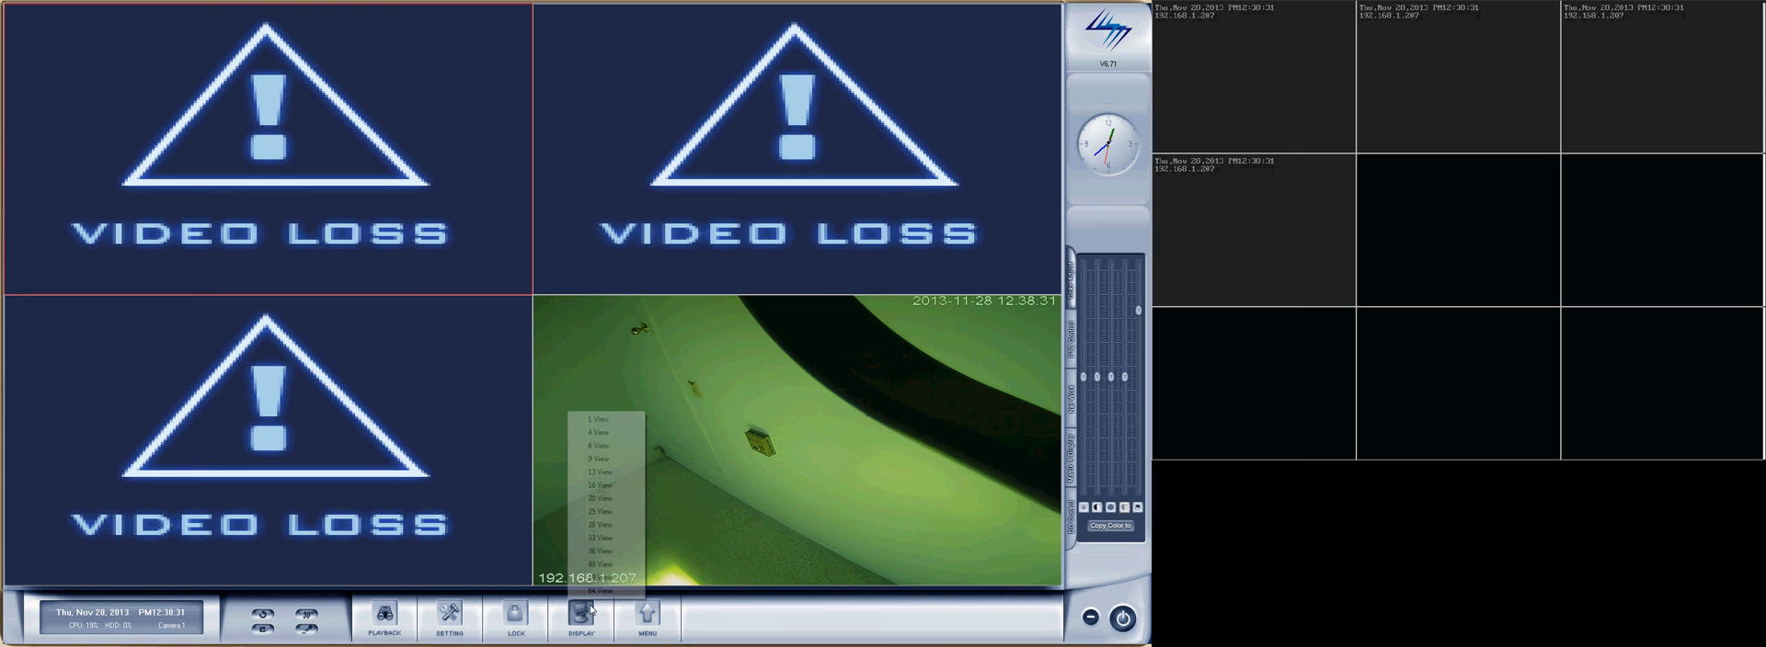
left_click(600, 459)
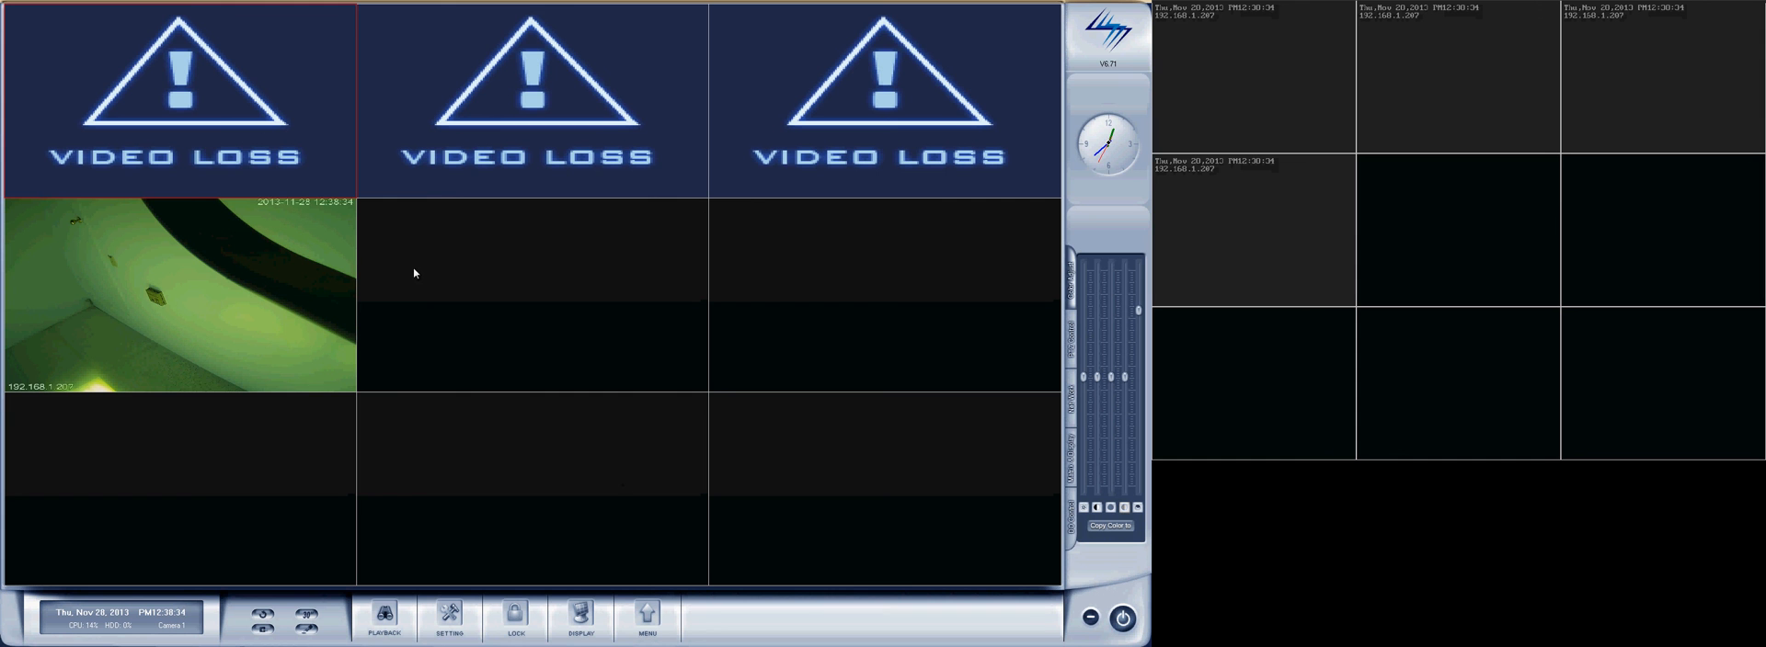
left_click(578, 616)
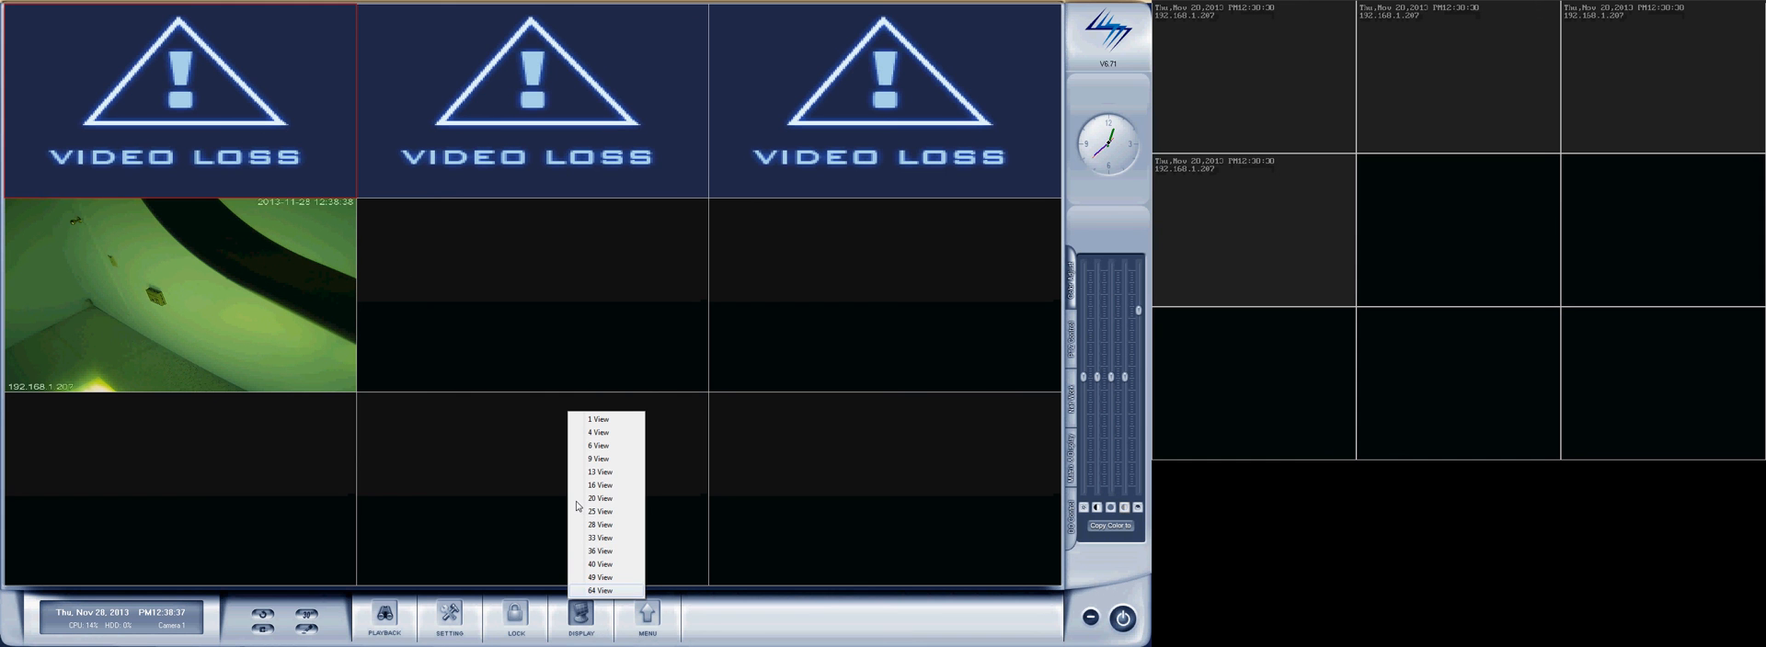
left_click(598, 434)
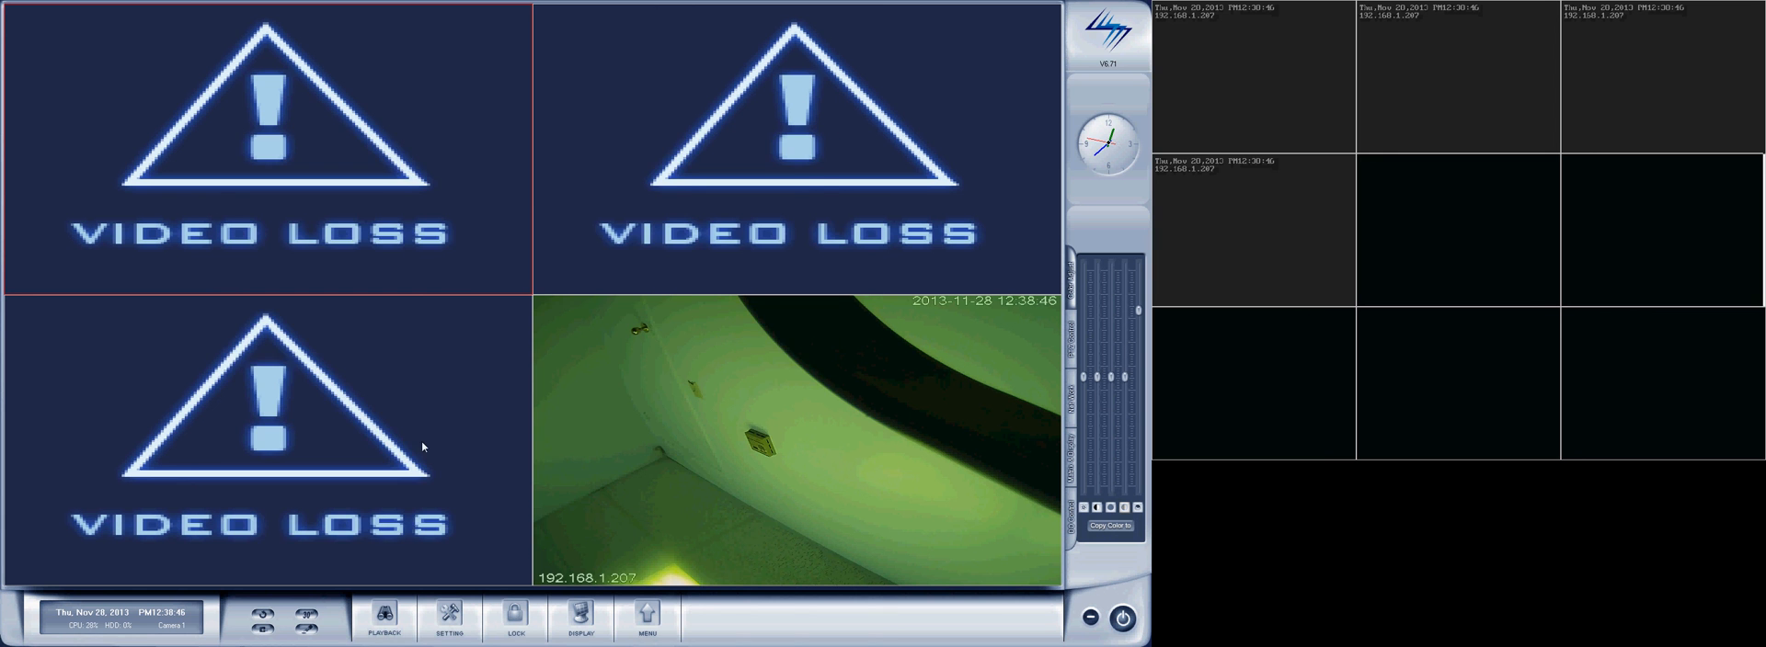
Review the display group and matrix settings in the display setup, then close the setup.
left_click(450, 616)
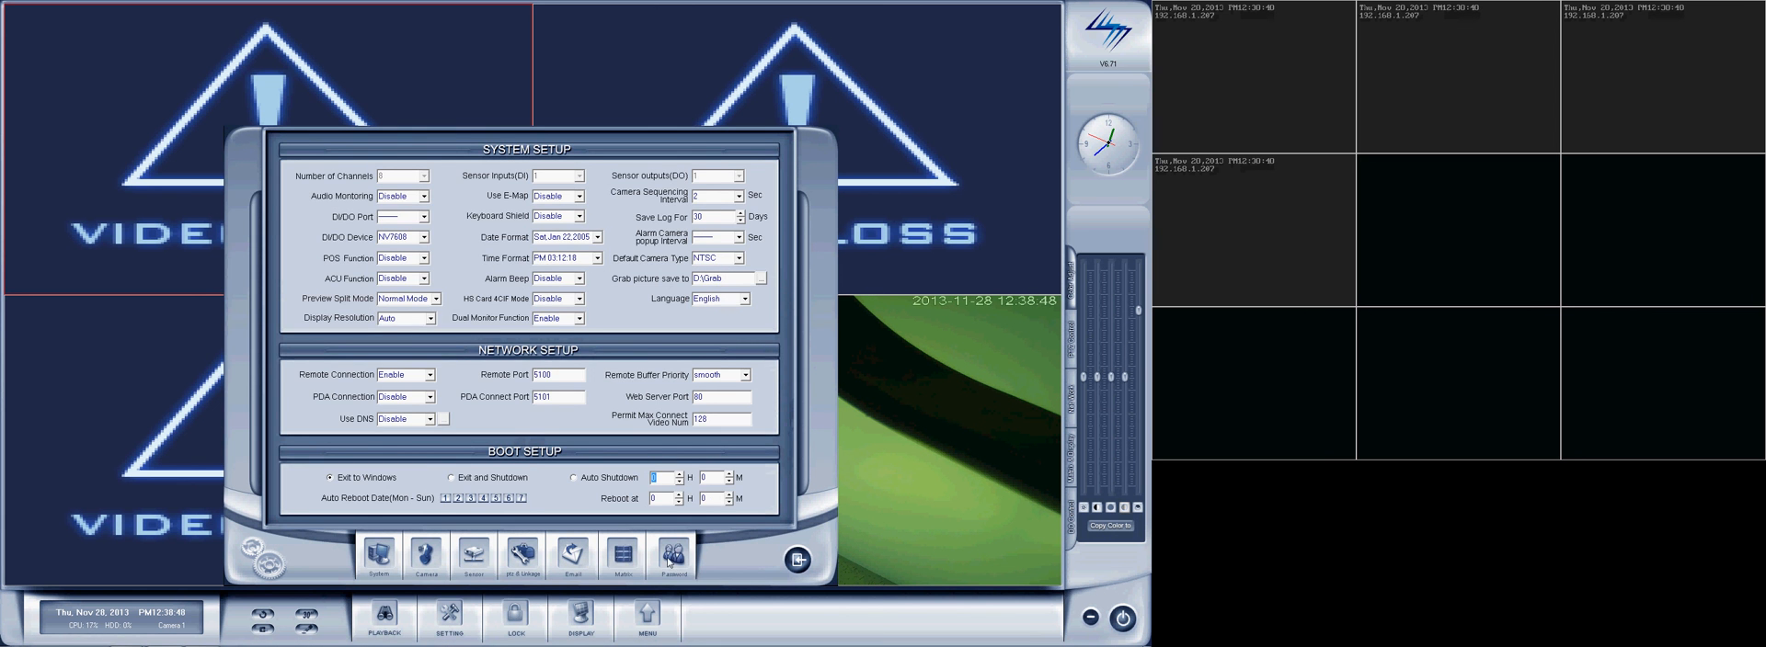
left_click(609, 547)
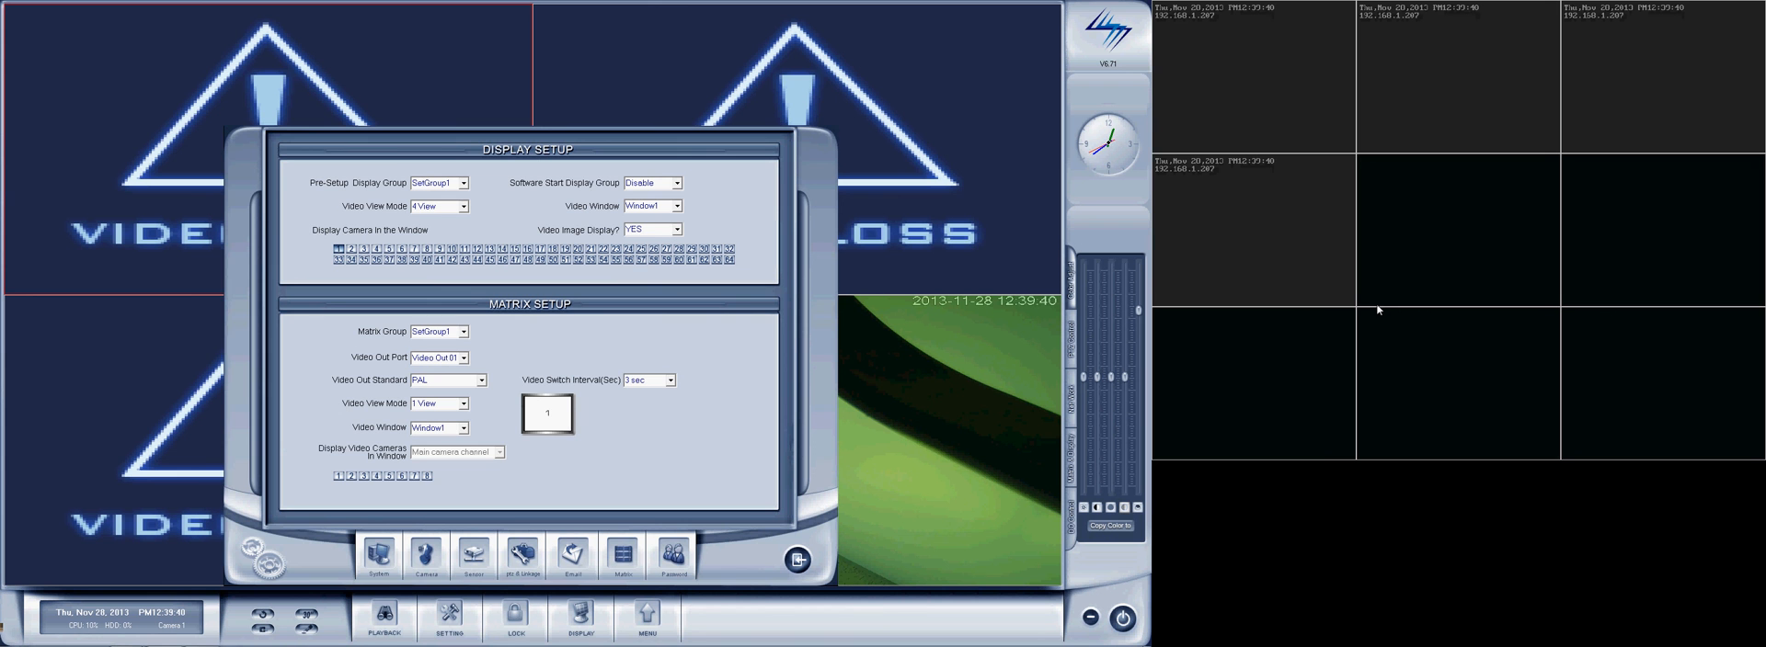
left_click(798, 560)
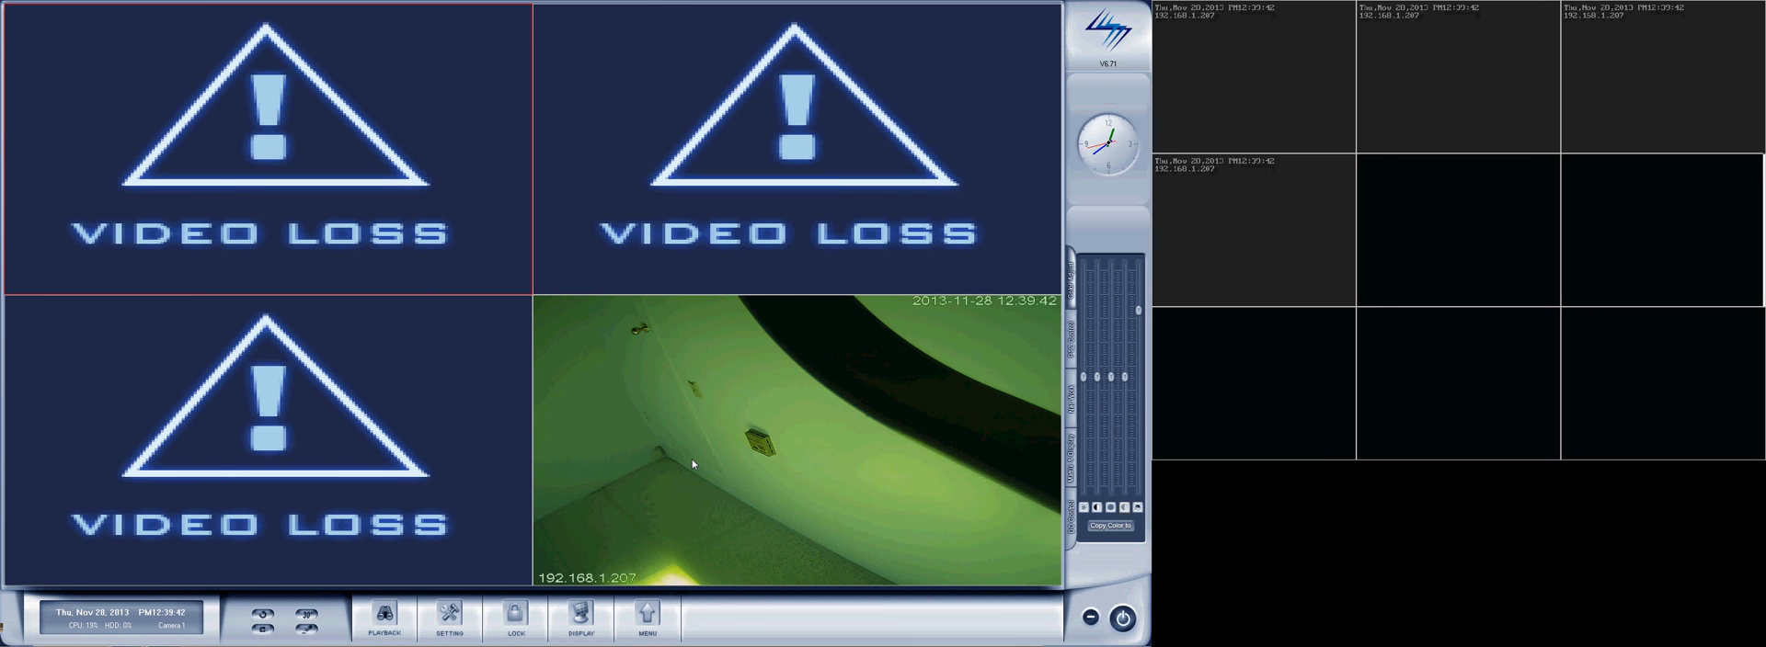